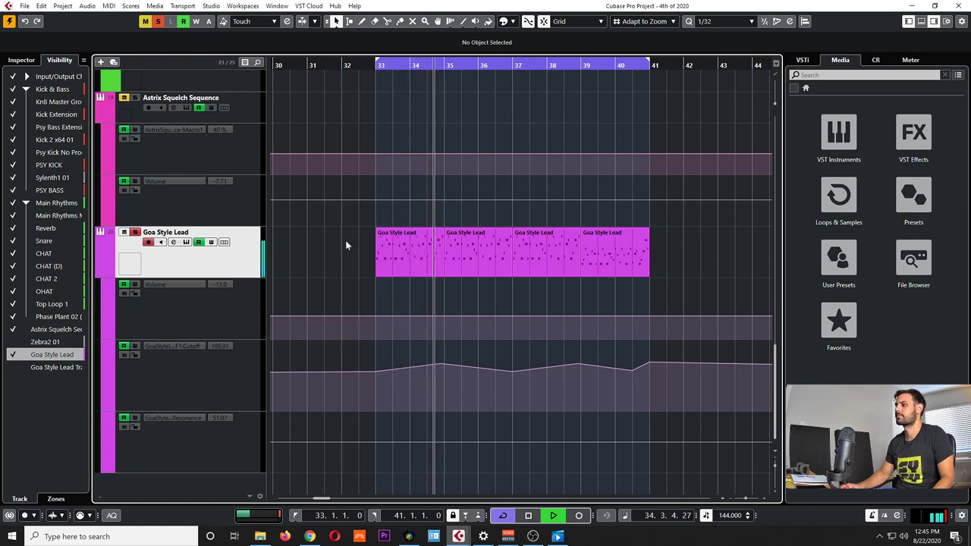
Initialize the Zebra patch on the Goa Style Lead track and set oscillator 1's stack mode to quad.
{"action": "left_click", "coordinate": [134, 233]}
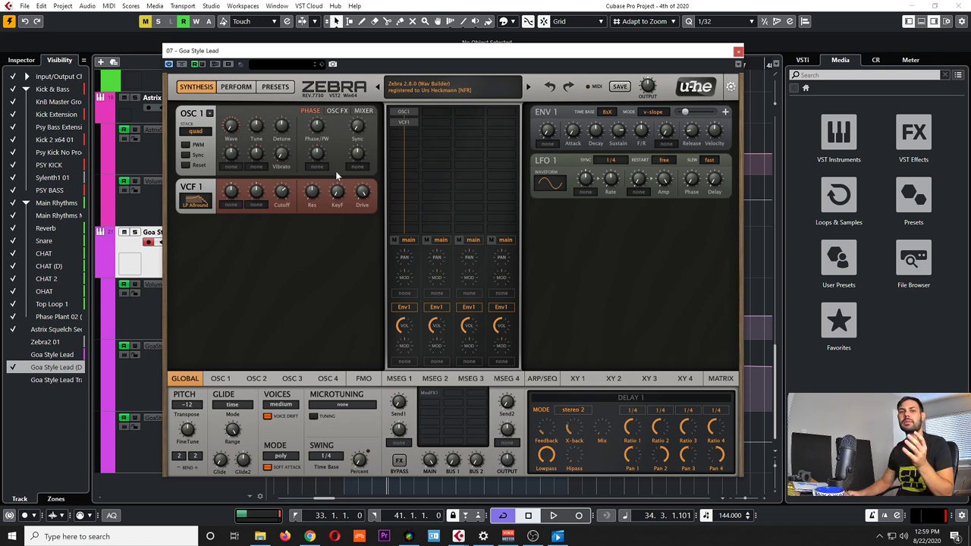
{"action": "left_click", "coordinate": [428, 93]}
{"action": "left_click", "coordinate": [450, 96]}
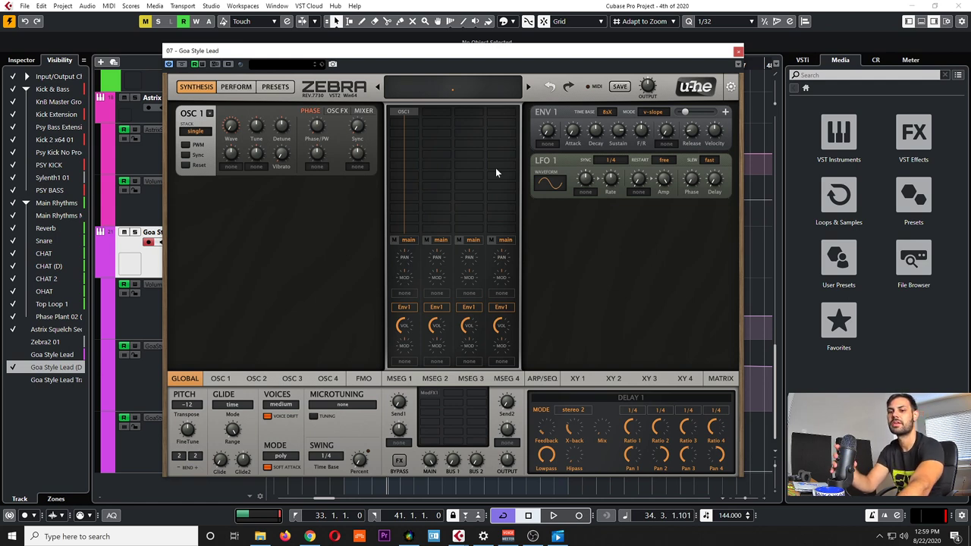
{"action": "left_click", "coordinate": [195, 131]}
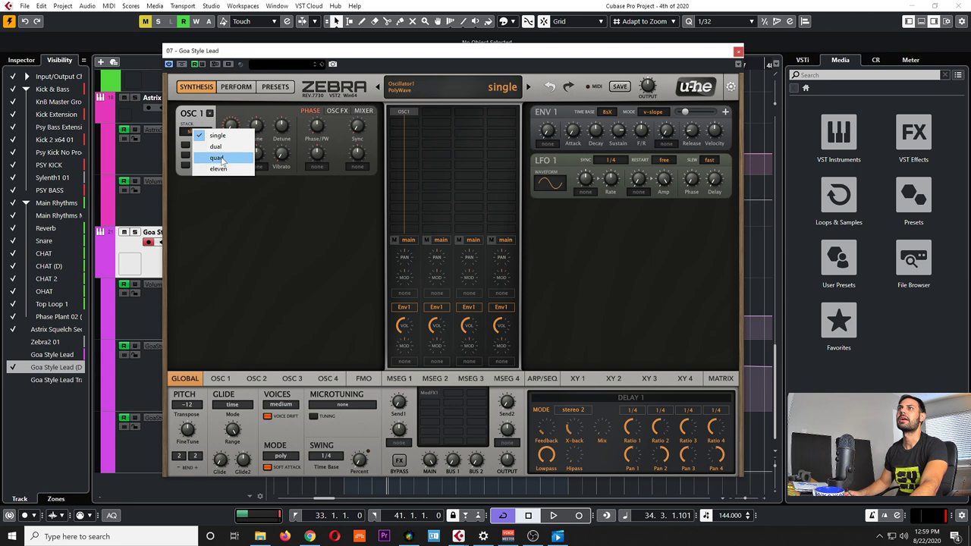
{"action": "left_click", "coordinate": [218, 158]}
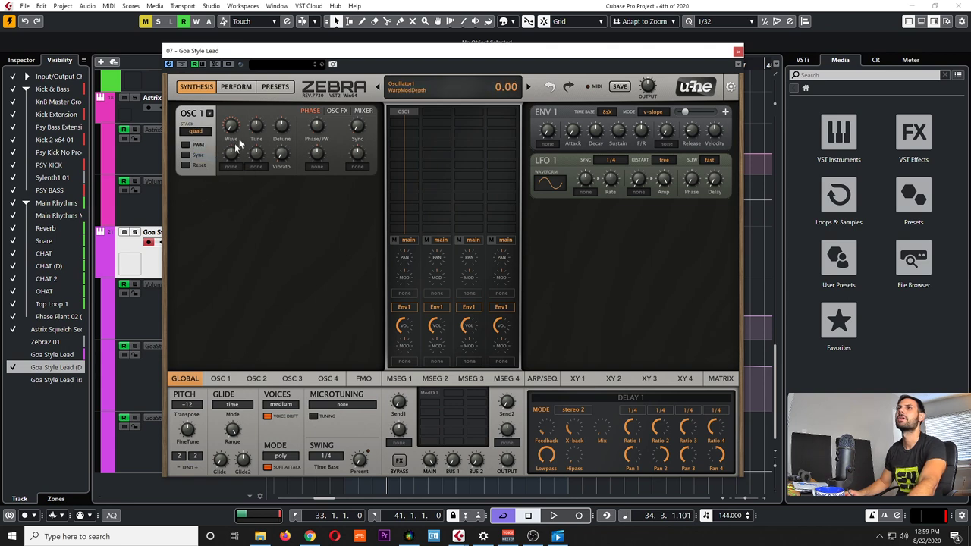
Add the VCF1 filter below oscillator 1, set its type to LP Allround, and raise its resonance.
{"action": "left_click", "coordinate": [403, 121]}
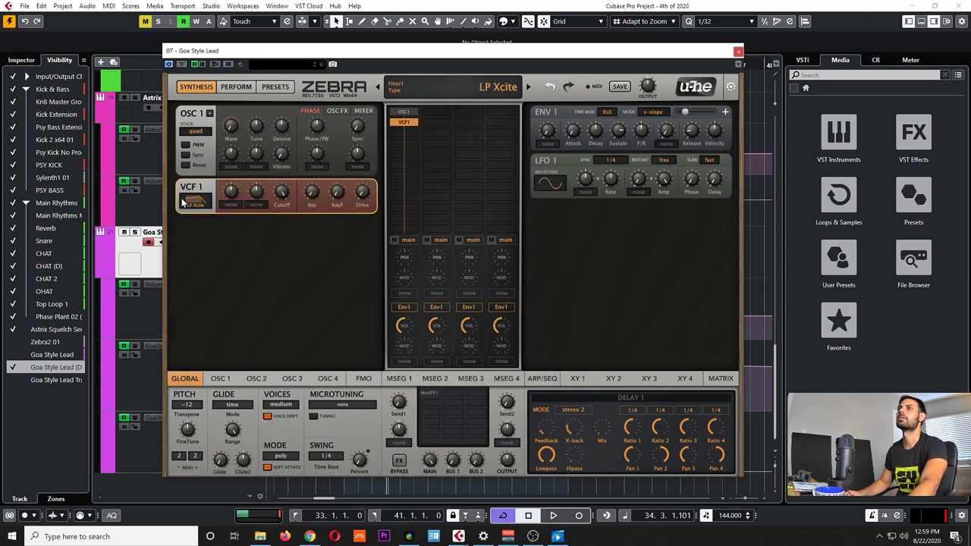
{"action": "left_click", "coordinate": [192, 203]}
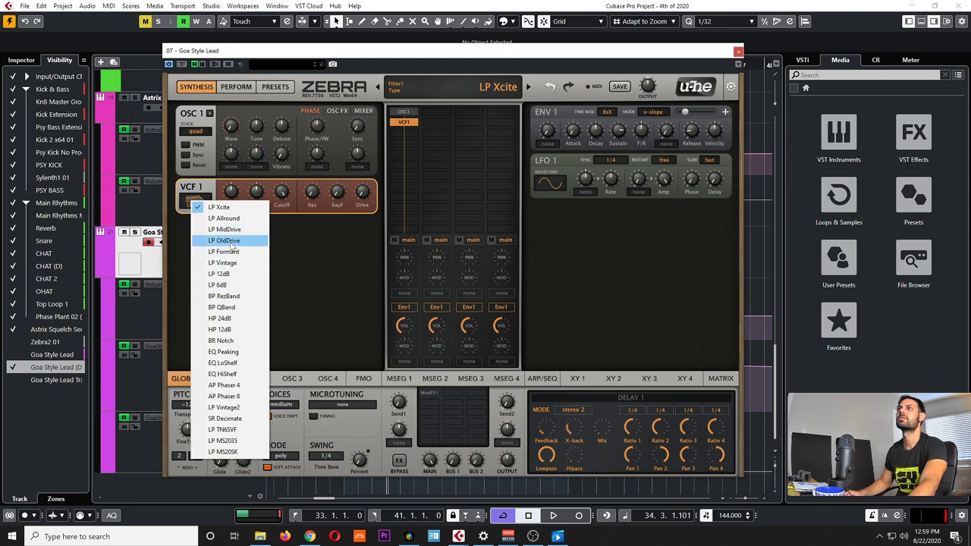
{"action": "left_click", "coordinate": [224, 218]}
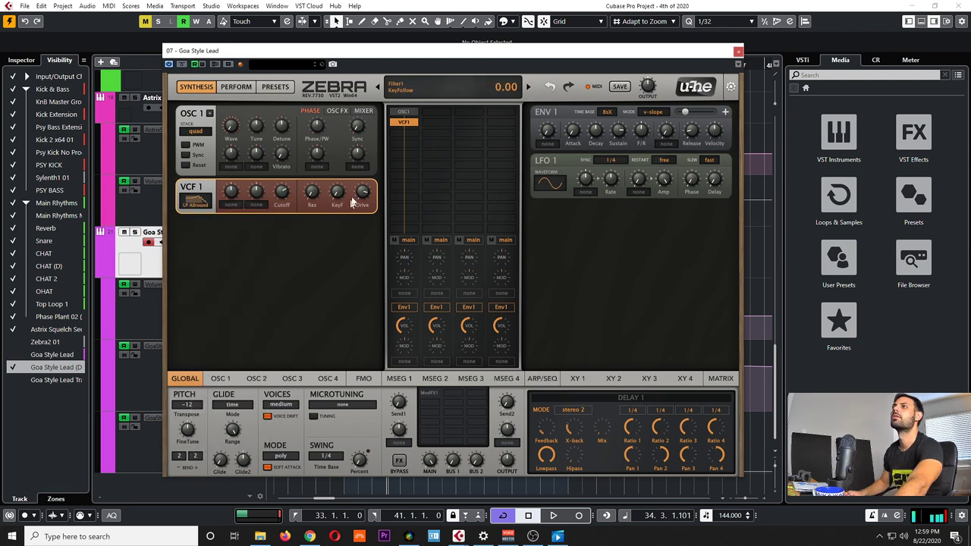
{"action": "left_click_drag", "start_coordinate": [313, 197], "coordinate": [313, 166]}
{"action": "left_click_drag", "start_coordinate": [337, 196], "coordinate": [334, 165]}
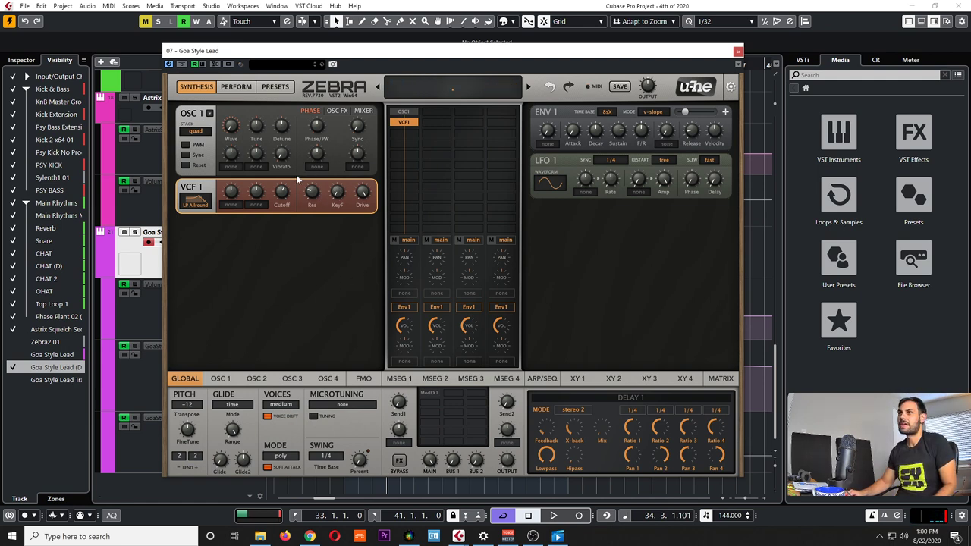
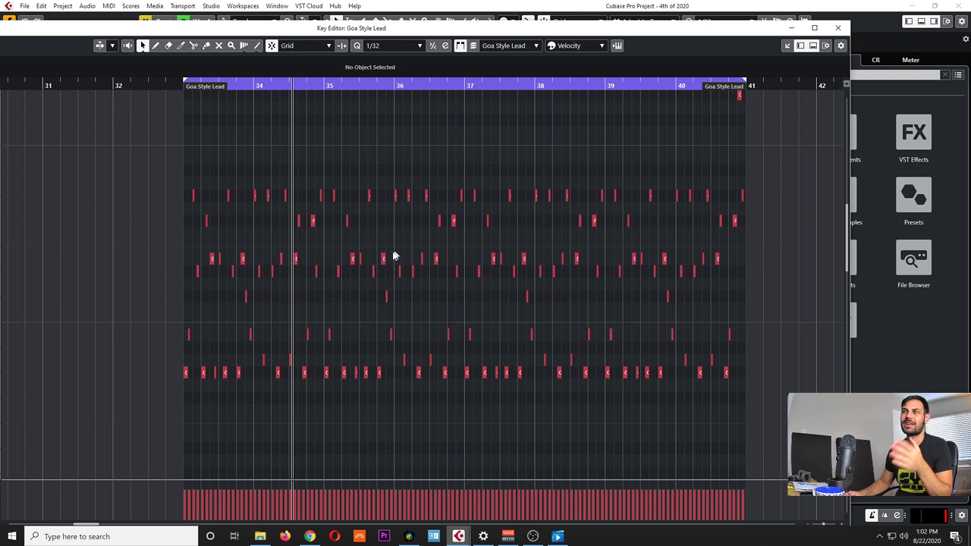
Draw a reference stack of notes G#3, A#3, B3, C#4, D#4, E4, F#4 and G#4 just before bar 33 and lengthen them to 1/16.
{"action": "key", "text": "h"}
{"action": "key", "text": "h"}
{"action": "key", "text": "h"}
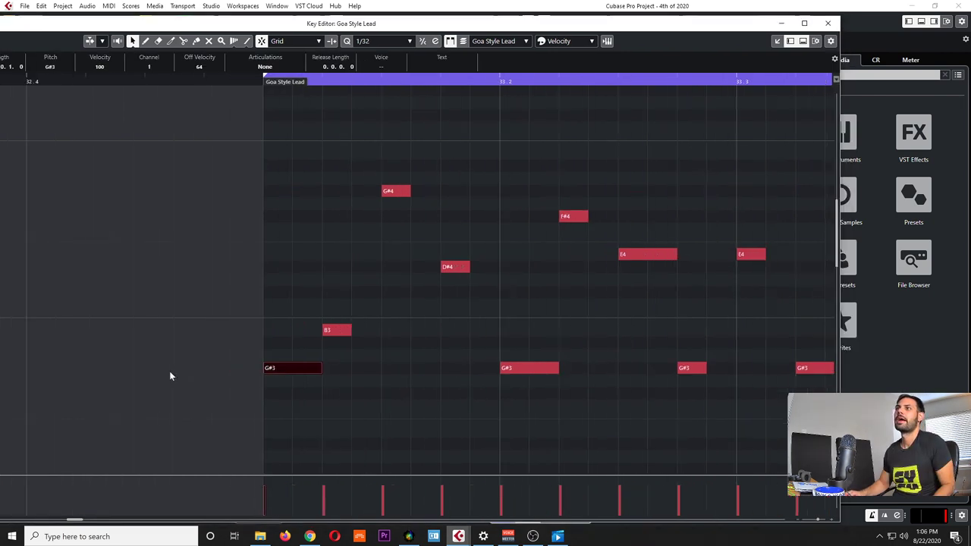
{"action": "scroll", "coordinate": [216, 351], "scroll_direction": "left", "scroll_amount": 2}
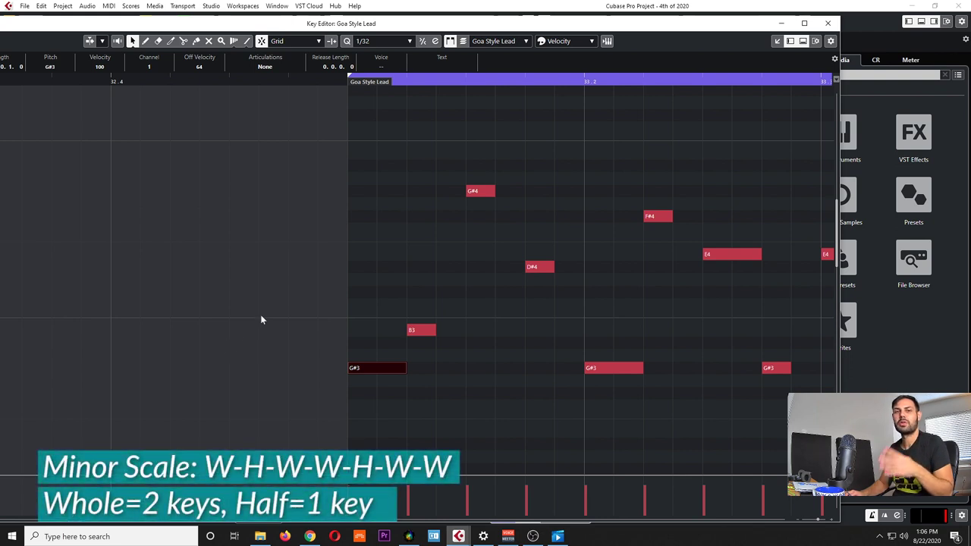
{"action": "left_click", "coordinate": [297, 366]}
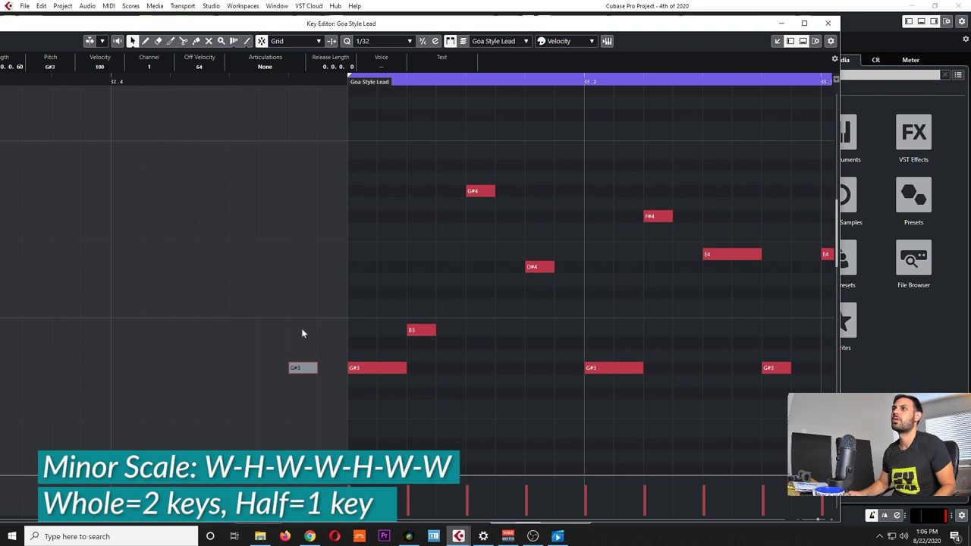
{"action": "left_click", "coordinate": [301, 341]}
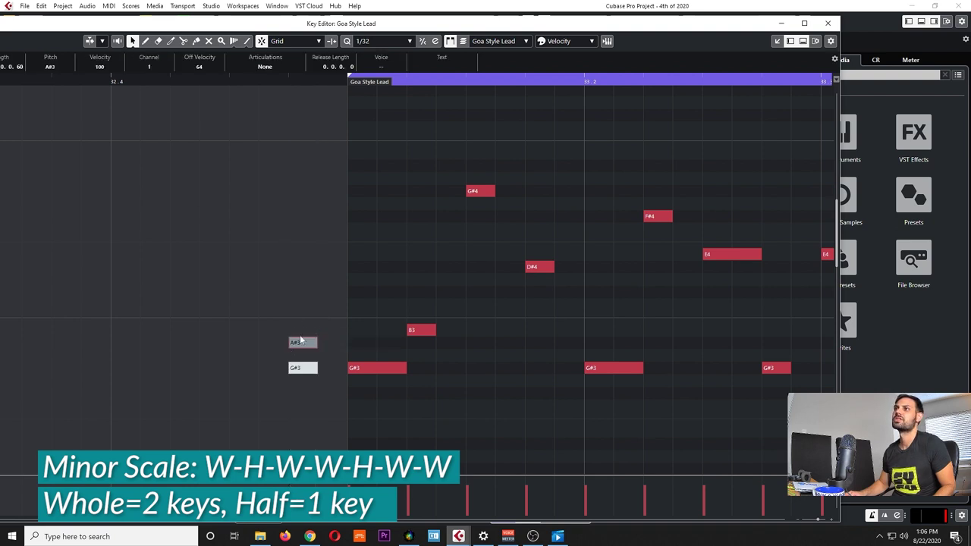
{"action": "left_click", "coordinate": [298, 331]}
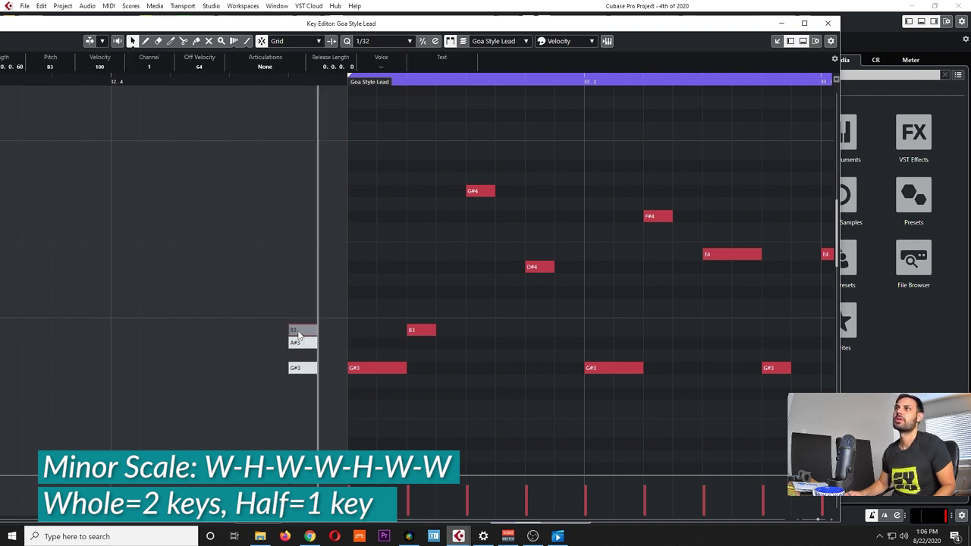
{"action": "left_click", "coordinate": [299, 293]}
{"action": "left_click", "coordinate": [298, 266]}
{"action": "left_click", "coordinate": [298, 254]}
{"action": "left_click", "coordinate": [300, 221]}
{"action": "left_click", "coordinate": [300, 216]}
{"action": "left_click", "coordinate": [300, 191]}
{"action": "mouse_move", "coordinate": [232, 183]}
{"action": "left_mouse_down"}
{"action": "mouse_move", "coordinate": [343, 375]}
{"action": "mouse_move", "coordinate": [286, 373]}
{"action": "mouse_move", "coordinate": [262, 391]}
{"action": "left_mouse_up"}
{"action": "left_click", "coordinate": [263, 391]}
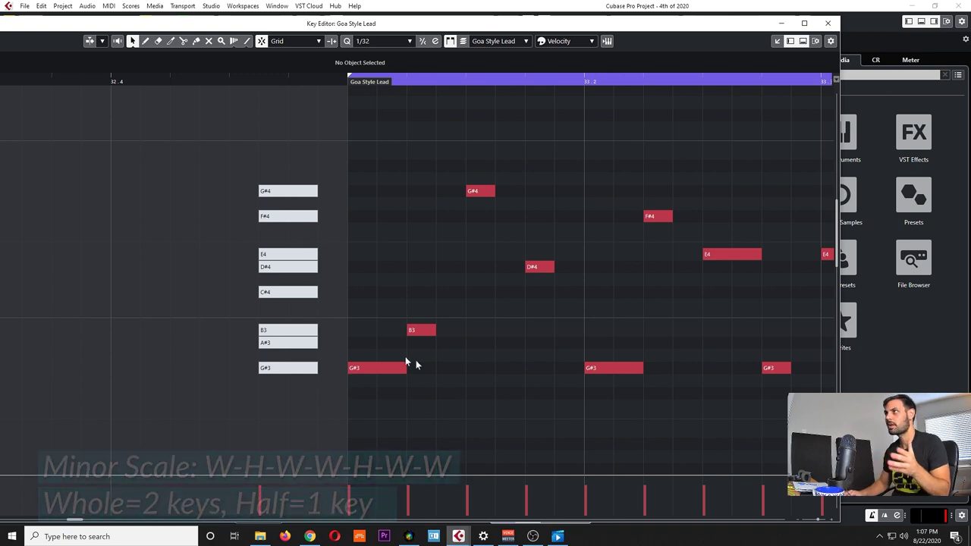
Examine how the lead melody's notes across bars 33 to 41 line up with the reference scale.
{"action": "scroll", "coordinate": [473, 324], "scroll_direction": "down", "scroll_amount": 6}
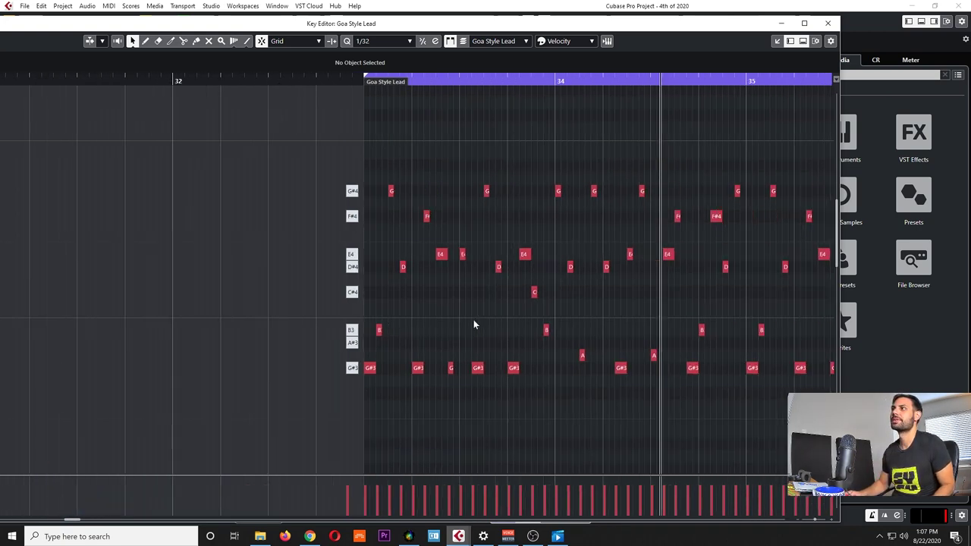
{"action": "scroll", "coordinate": [456, 332], "scroll_direction": "right", "scroll_amount": 3}
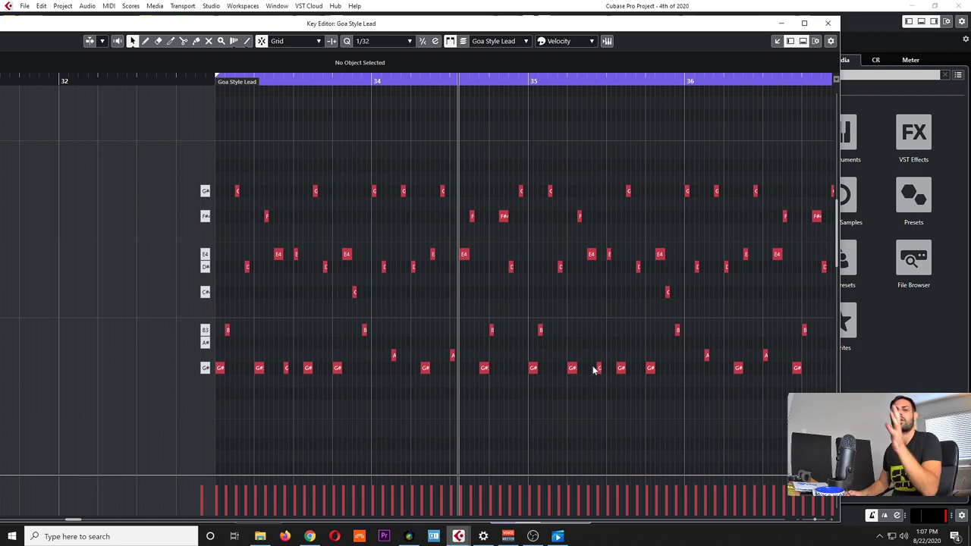
{"action": "scroll", "coordinate": [240, 336], "scroll_direction": "up", "scroll_amount": 4}
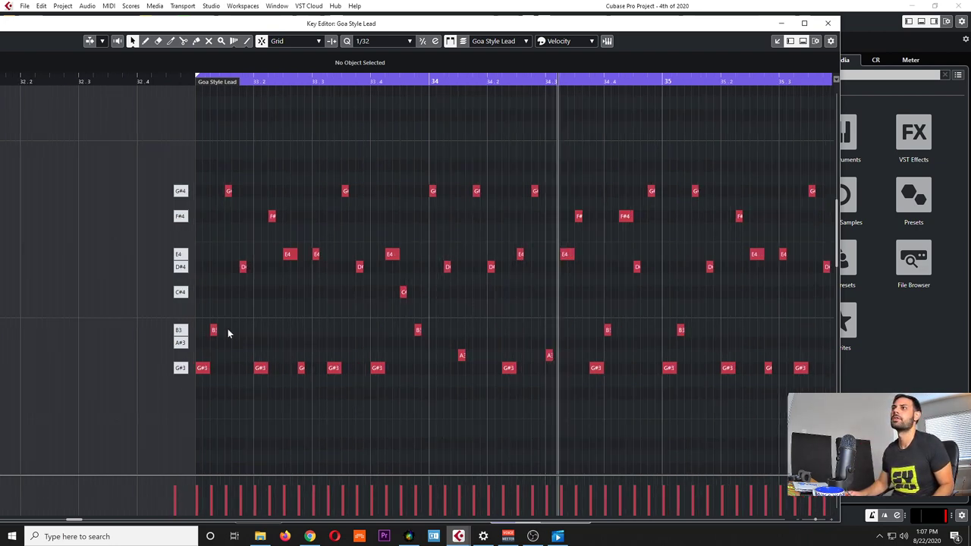
{"action": "scroll", "coordinate": [214, 327], "scroll_direction": "left", "scroll_amount": 1}
{"action": "scroll", "coordinate": [717, 345], "scroll_direction": "right", "scroll_amount": 2}
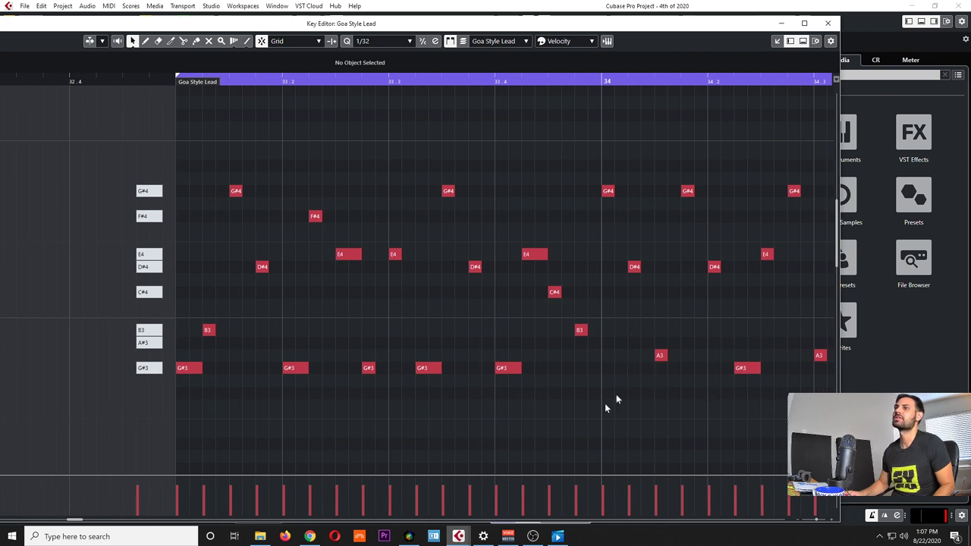
{"action": "scroll", "coordinate": [607, 358], "scroll_direction": "down", "scroll_amount": 2}
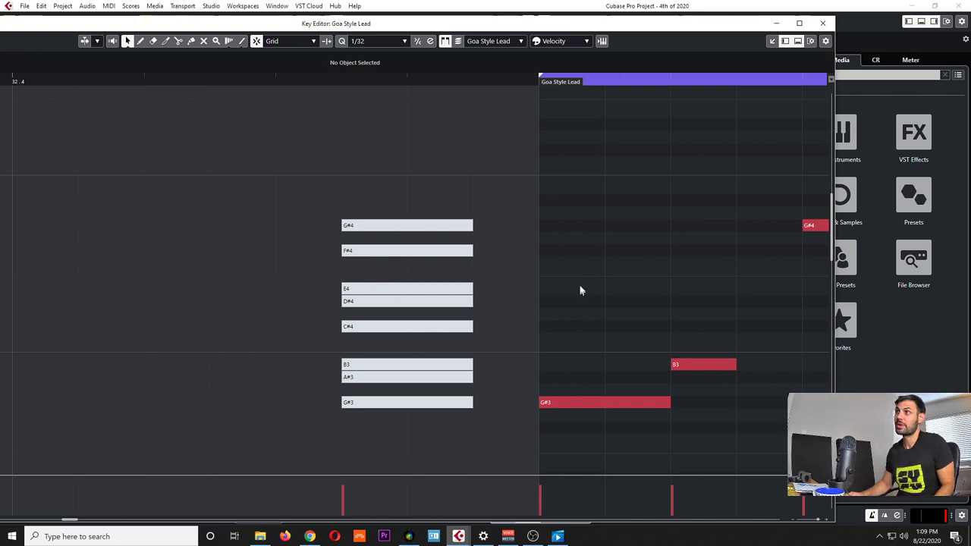
{"action": "scroll", "coordinate": [579, 300], "scroll_direction": "down", "scroll_amount": 4}
{"action": "scroll", "coordinate": [577, 299], "scroll_direction": "right", "scroll_amount": 5}
{"action": "scroll", "coordinate": [526, 317], "scroll_direction": "down", "scroll_amount": 2}
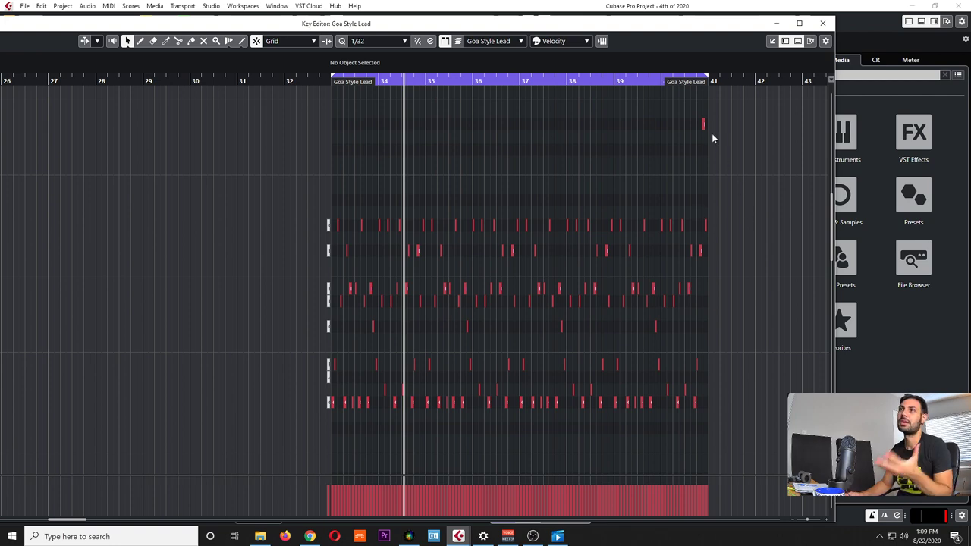
Delete all melody notes inside the Goa Style Lead part, keeping the reference scale notes before bar 33.
{"action": "left_click_drag", "start_coordinate": [724, 119], "coordinate": [332, 421]}
{"action": "key", "text": "alt+s"}
{"action": "double_click", "coordinate": [446, 18]}
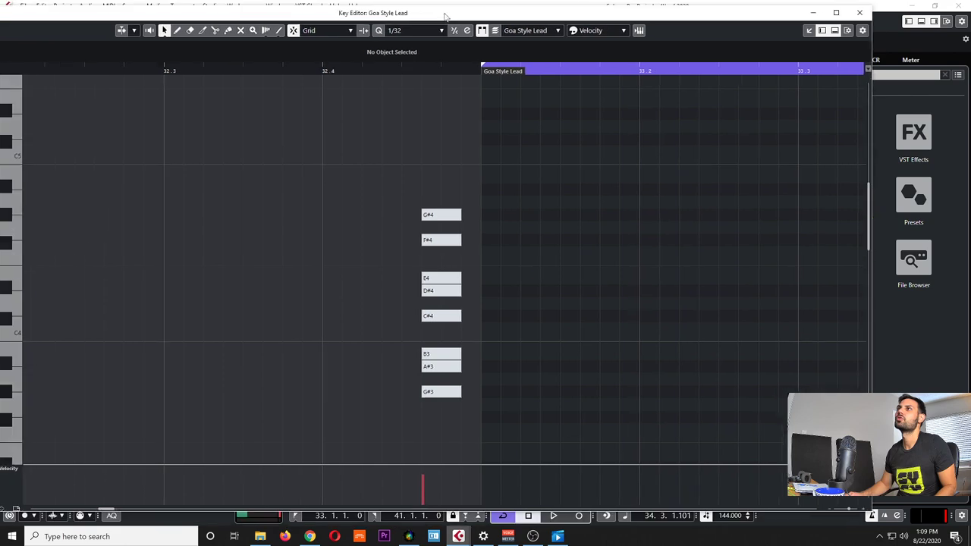
{"action": "double_click", "coordinate": [446, 15]}
Set the Key Editor's quantize value to 1/16 for writing a new melody from bar 33.
{"action": "left_click", "coordinate": [384, 41]}
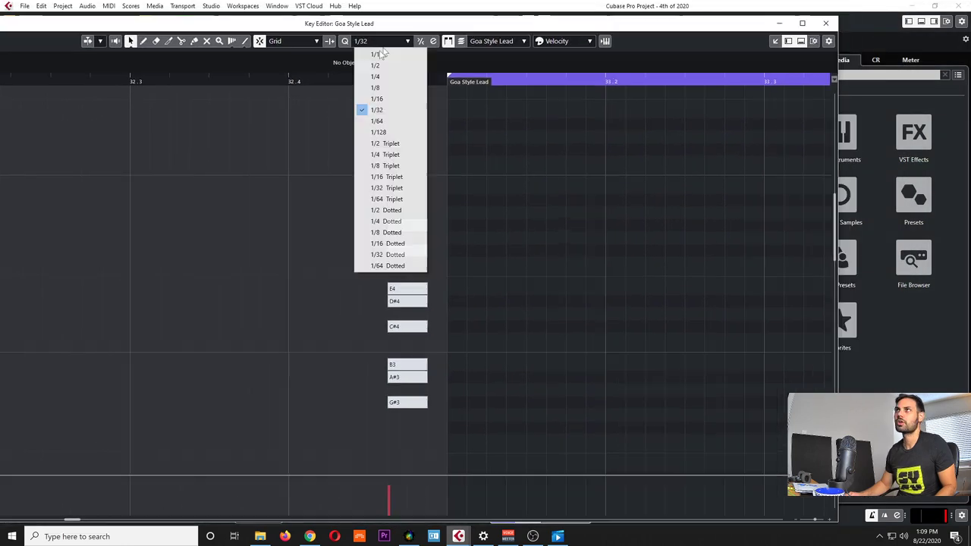
{"action": "left_click", "coordinate": [392, 100]}
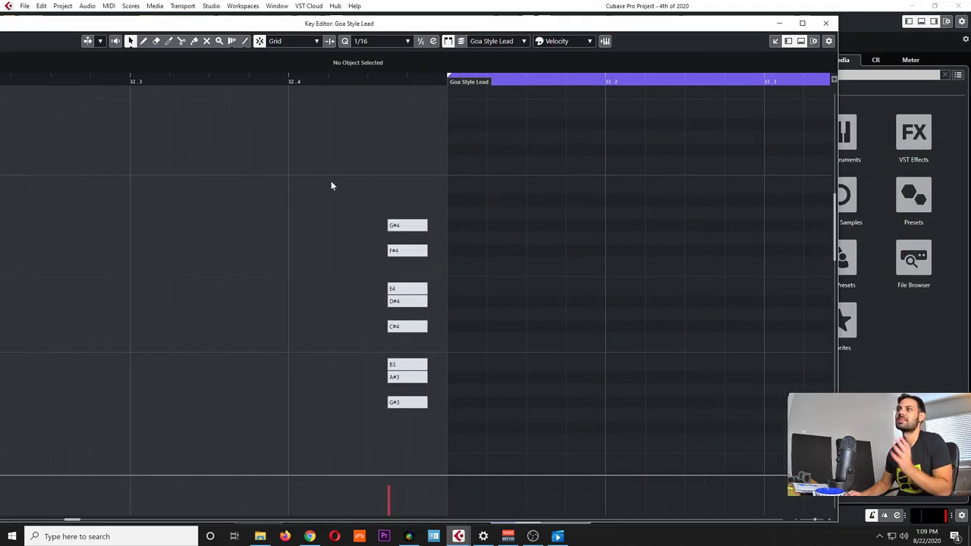
{"action": "scroll", "coordinate": [544, 320], "scroll_direction": "right", "scroll_amount": 3}
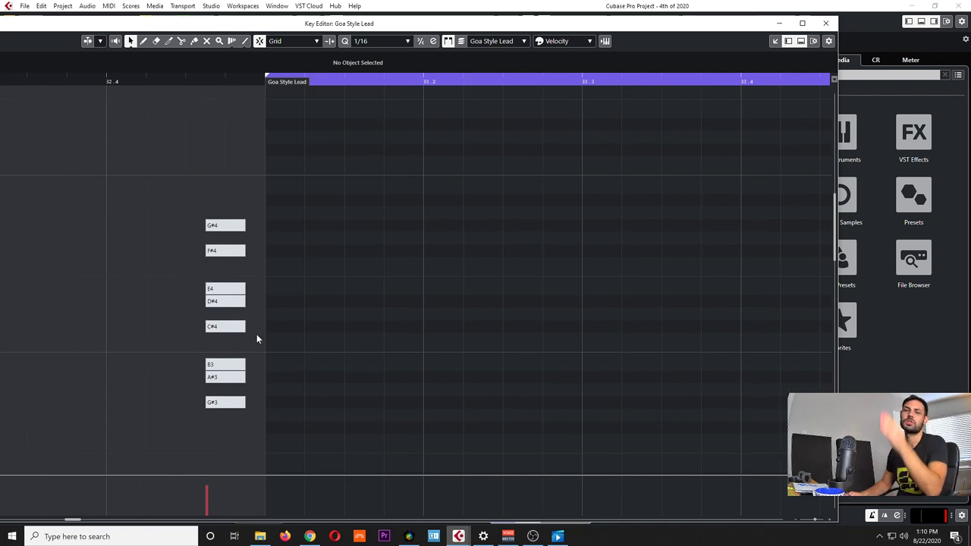
{"action": "key", "text": "h"}
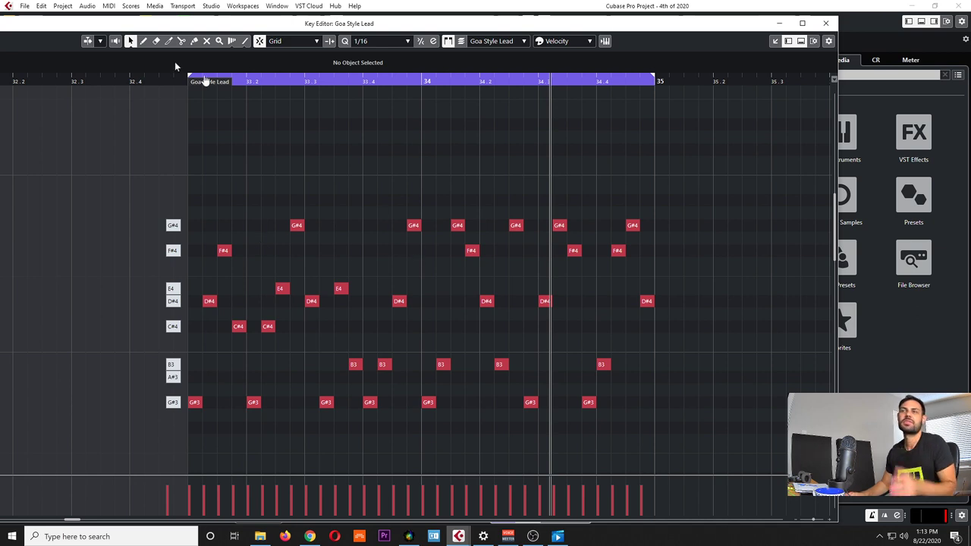
Review the new two-bar melody and set the Key Editor's quantize value to 1/32.
{"action": "left_click_drag", "start_coordinate": [158, 72], "coordinate": [218, 71]}
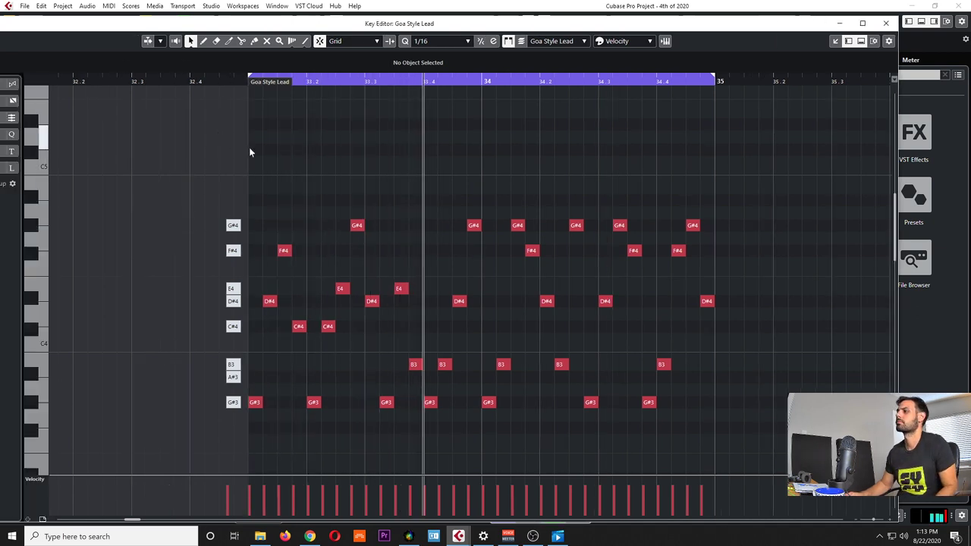
{"action": "scroll", "coordinate": [231, 140], "scroll_direction": "right", "scroll_amount": 2}
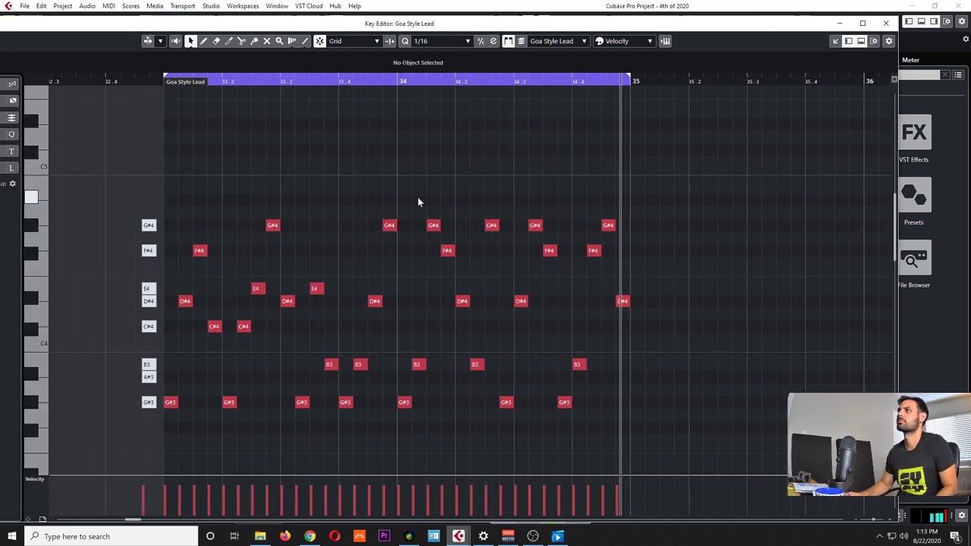
{"action": "scroll", "coordinate": [328, 265], "scroll_direction": "down", "scroll_amount": 1}
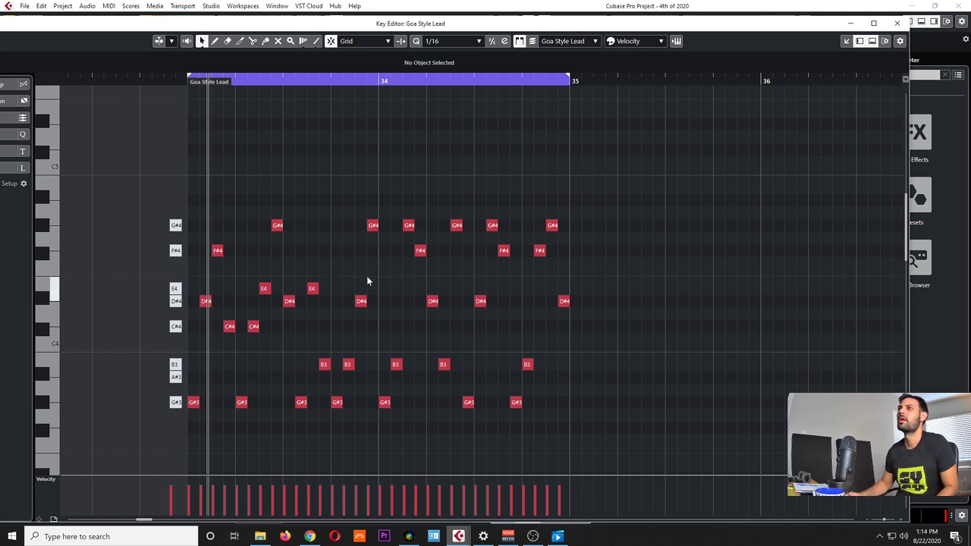
{"action": "scroll", "coordinate": [327, 342], "scroll_direction": "up", "scroll_amount": 2}
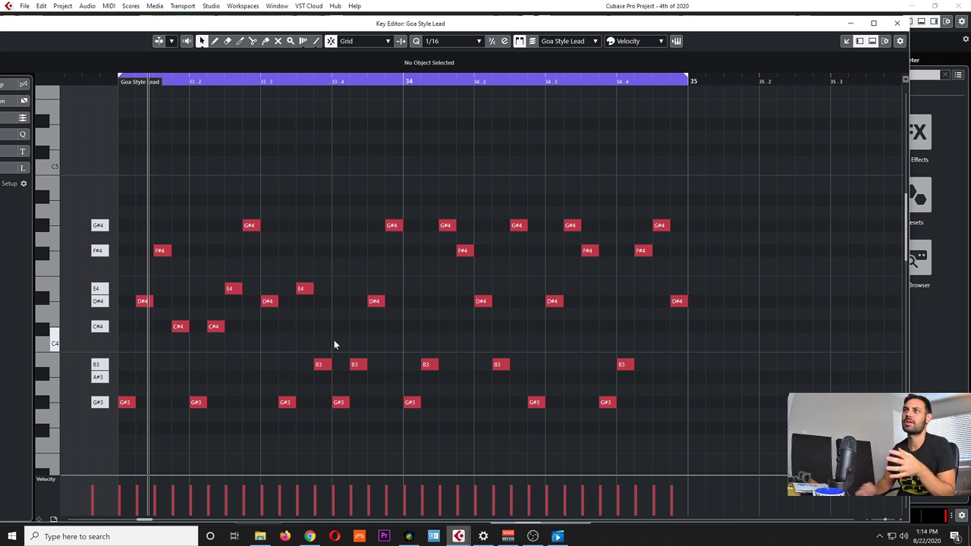
{"action": "left_click", "coordinate": [458, 44]}
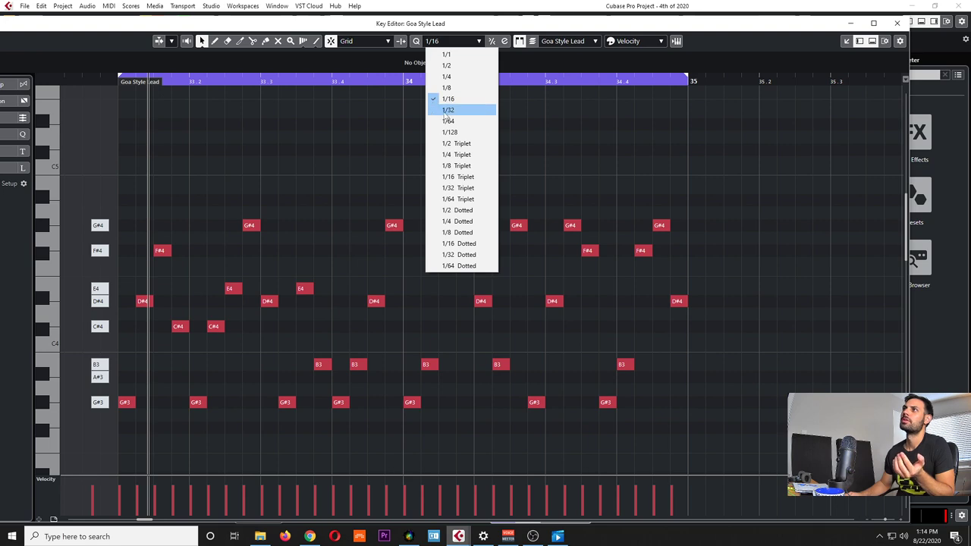
{"action": "left_click", "coordinate": [447, 111]}
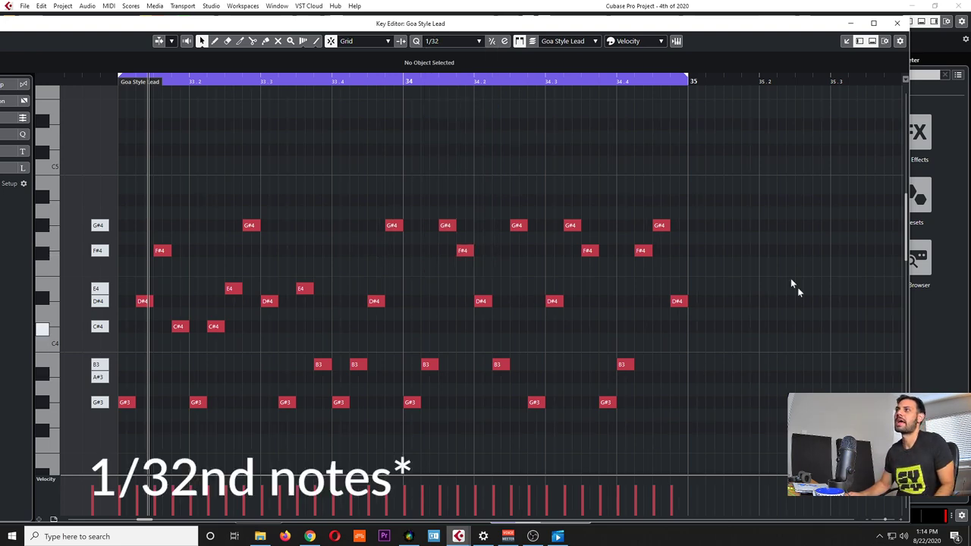
Shorten all melody notes in bars 33 and 34 to 1/32 length, leaving the reference scale notes alone.
{"action": "left_click_drag", "start_coordinate": [744, 188], "coordinate": [121, 437]}
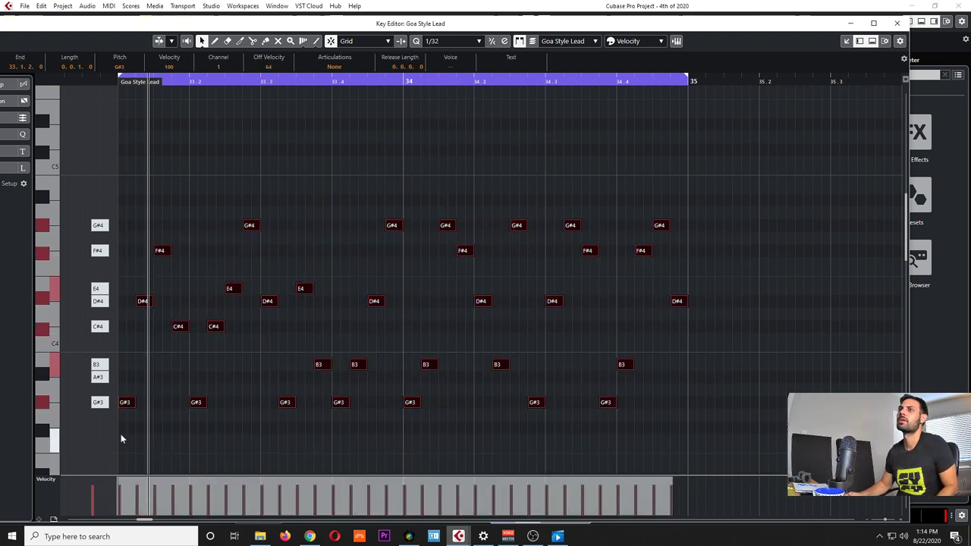
{"action": "key", "text": "h"}
{"action": "key", "text": "h"}
{"action": "key", "text": "h"}
{"action": "left_click_drag", "start_coordinate": [275, 406], "coordinate": [239, 408]}
{"action": "left_click", "coordinate": [285, 393]}
{"action": "key", "text": "g"}
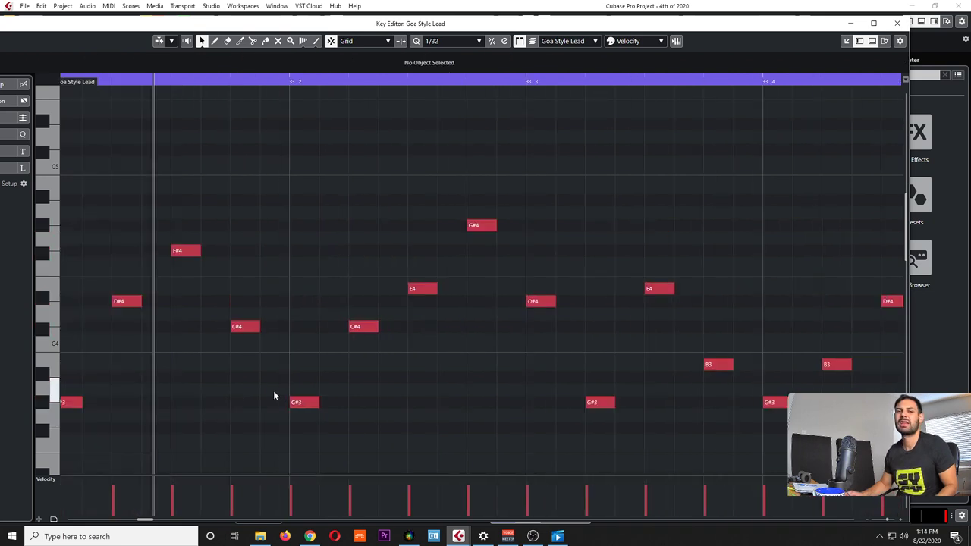
{"action": "key", "text": "g"}
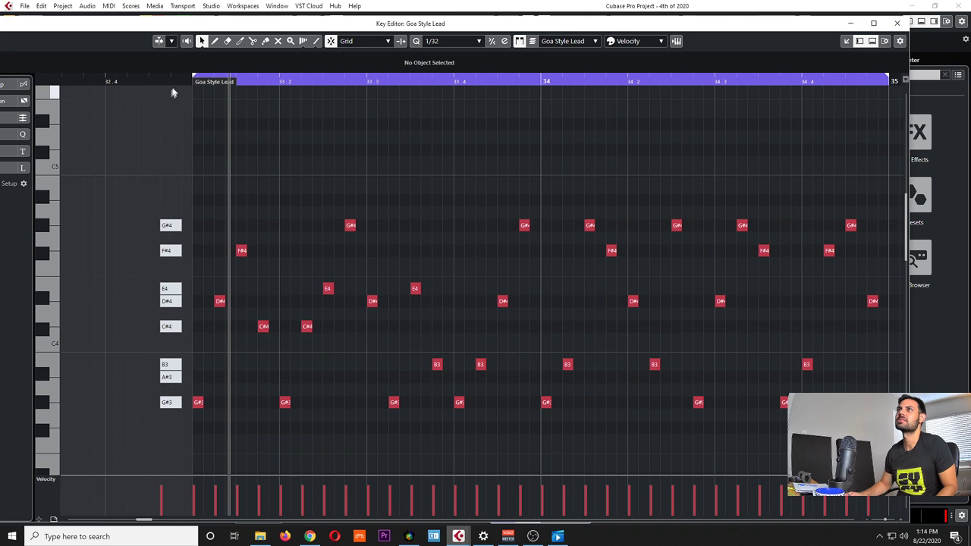
Play back the shortened melody from bar 33 and lengthen its first G#3 note to 1/16.
{"action": "key", "text": "g"}
{"action": "key", "text": "space"}
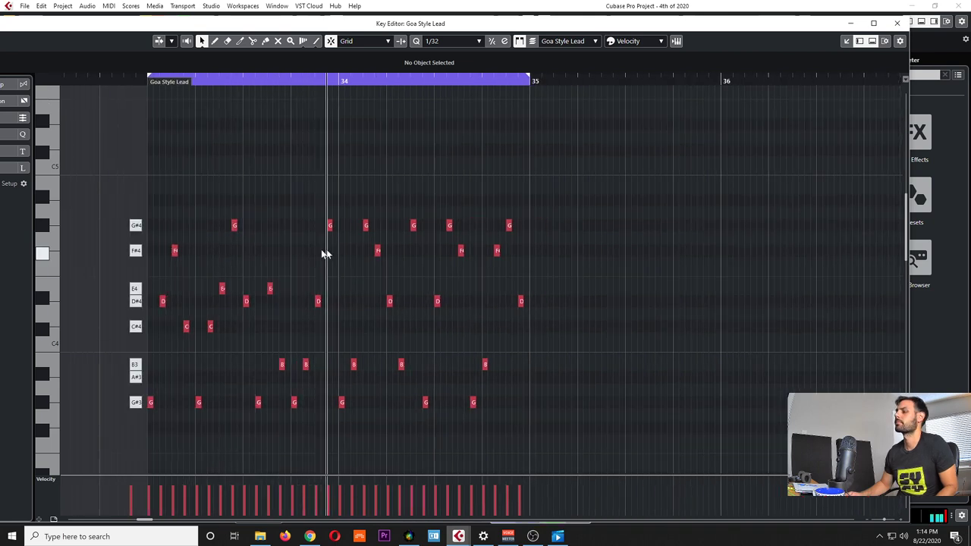
{"action": "key", "text": "h"}
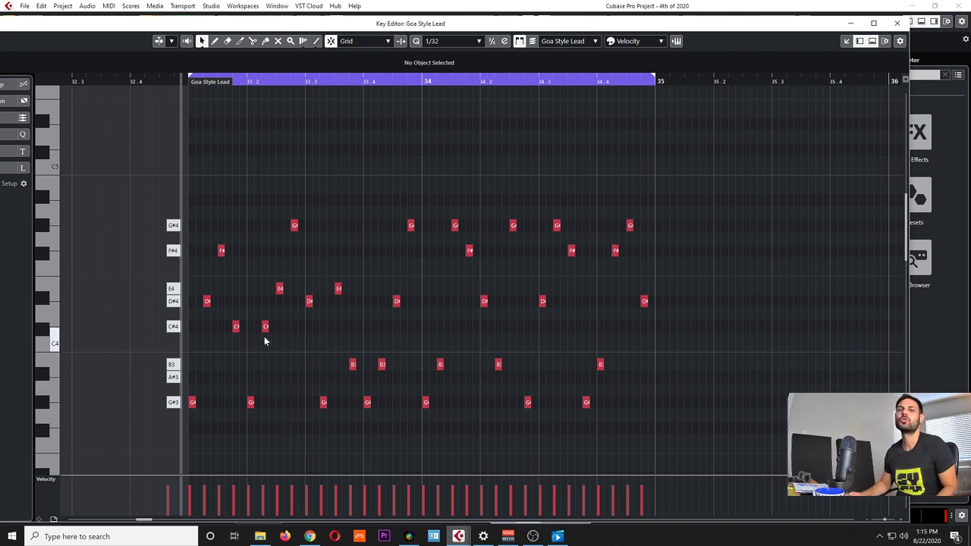
{"action": "scroll", "coordinate": [245, 431], "scroll_direction": "up", "scroll_amount": 2}
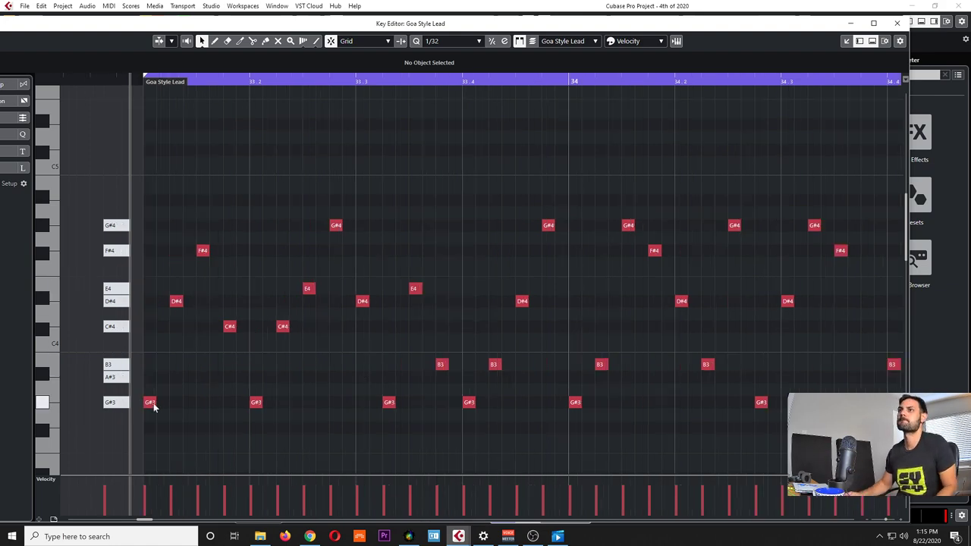
{"action": "left_click", "coordinate": [154, 403]}
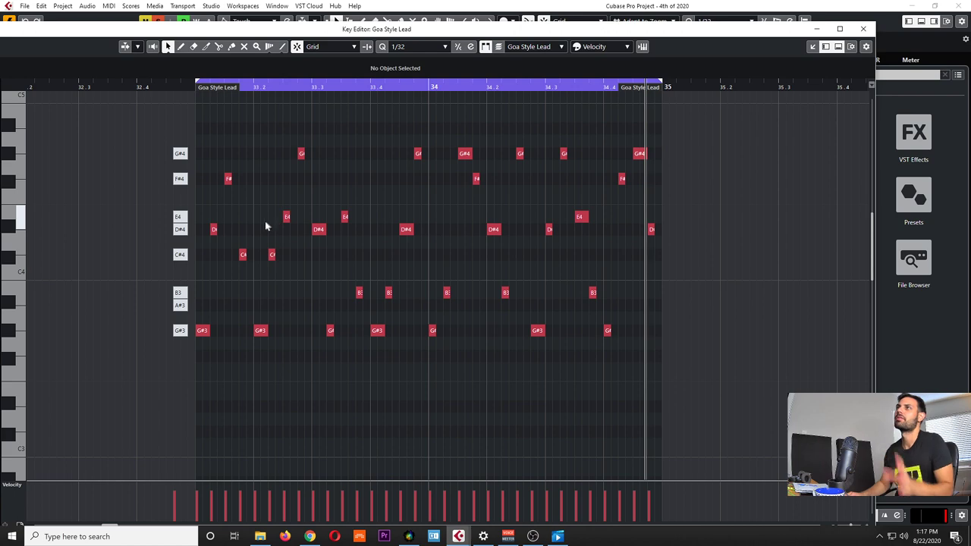
Listen to the revised two-bar melody and compare its notes with the reference scale notes before bar 33.
{"action": "key", "text": "g"}
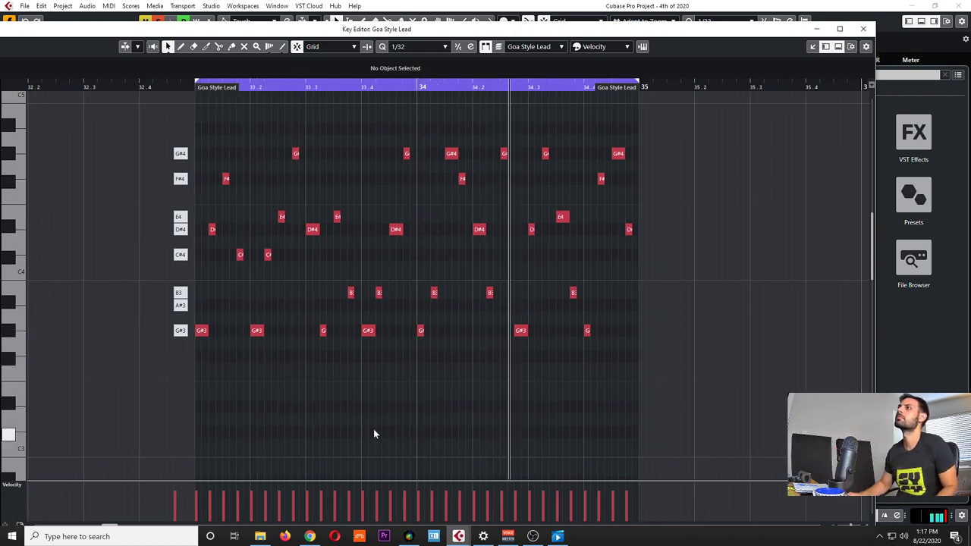
{"action": "key", "text": "h"}
{"action": "key", "text": "g"}
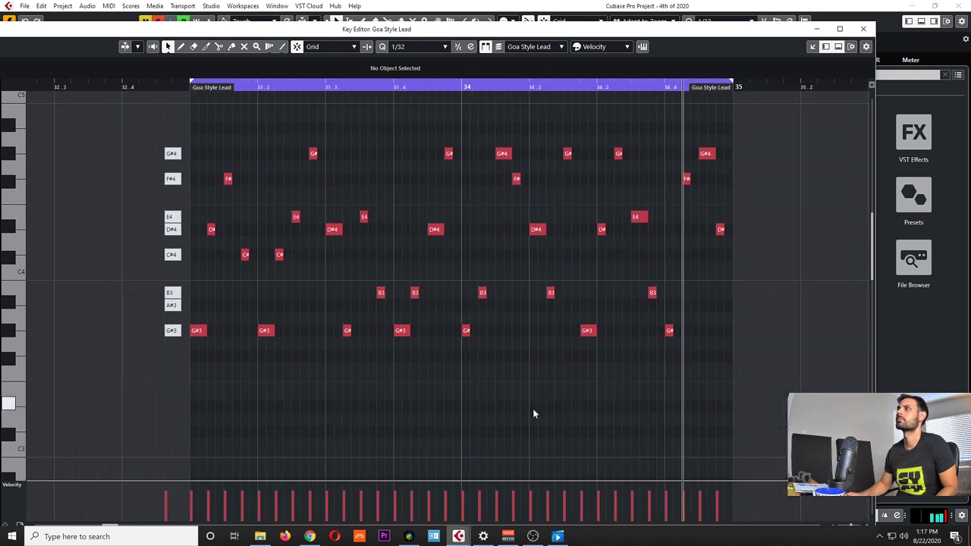
{"action": "key", "text": "h"}
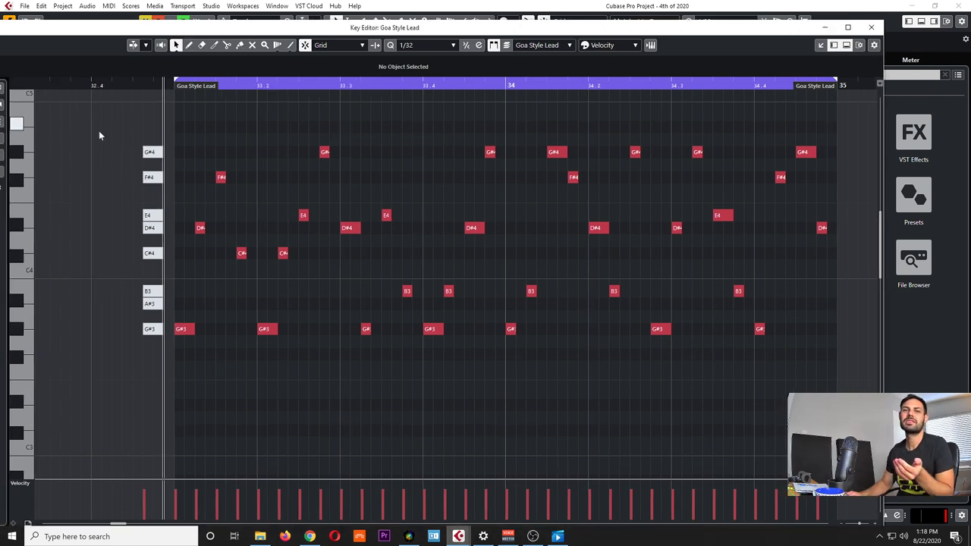
{"action": "left_click_drag", "start_coordinate": [107, 138], "coordinate": [156, 347]}
{"action": "left_click", "coordinate": [155, 347]}
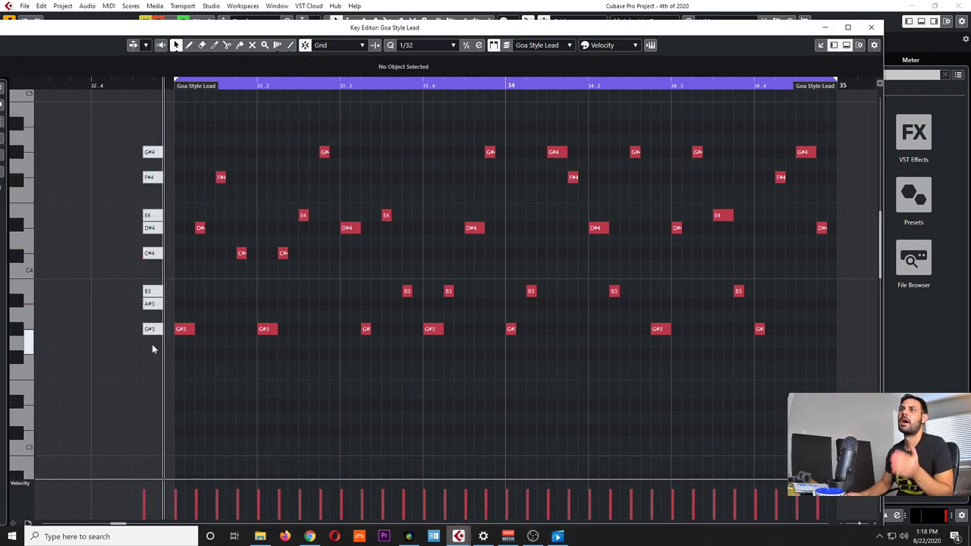
{"action": "left_click_drag", "start_coordinate": [107, 117], "coordinate": [163, 352]}
{"action": "left_click", "coordinate": [190, 194]}
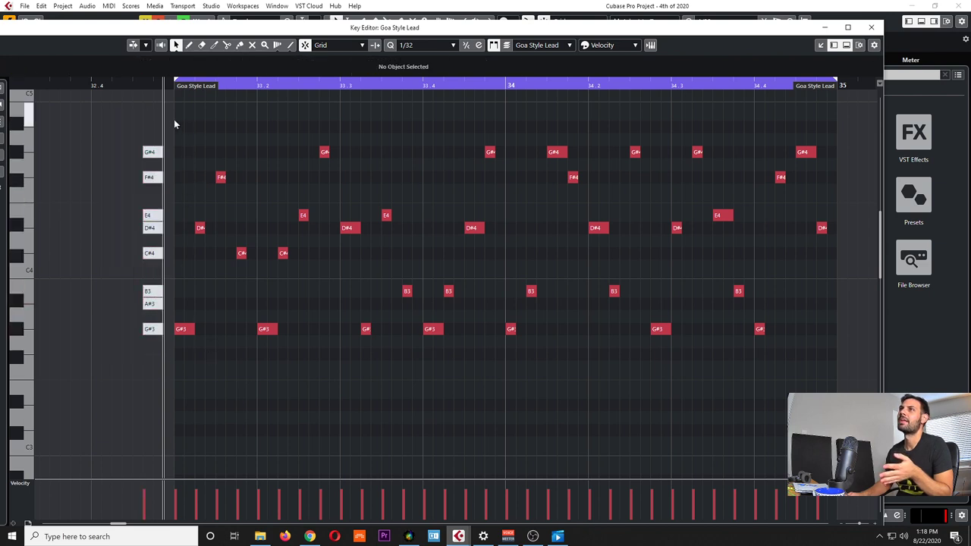
{"action": "left_click_drag", "start_coordinate": [181, 121], "coordinate": [831, 425]}
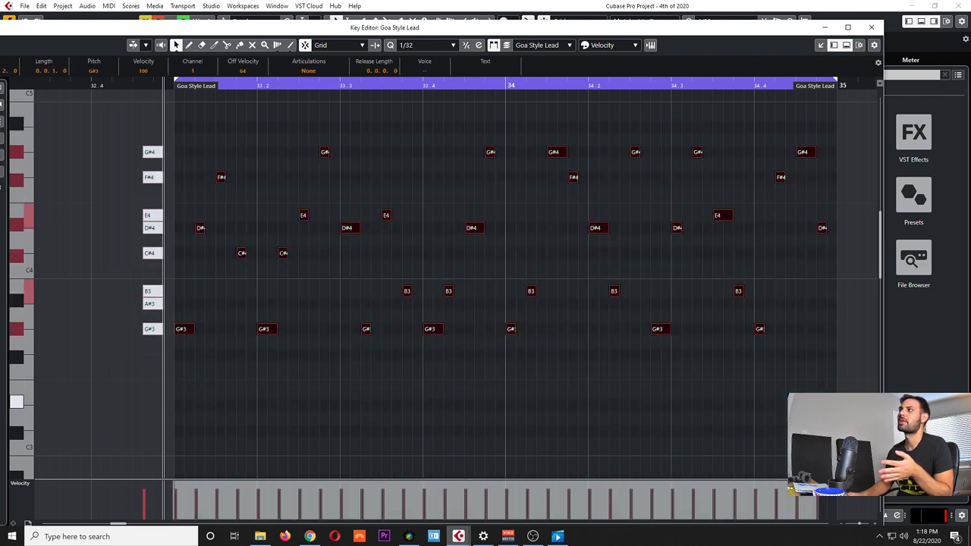
{"action": "left_click", "coordinate": [831, 424]}
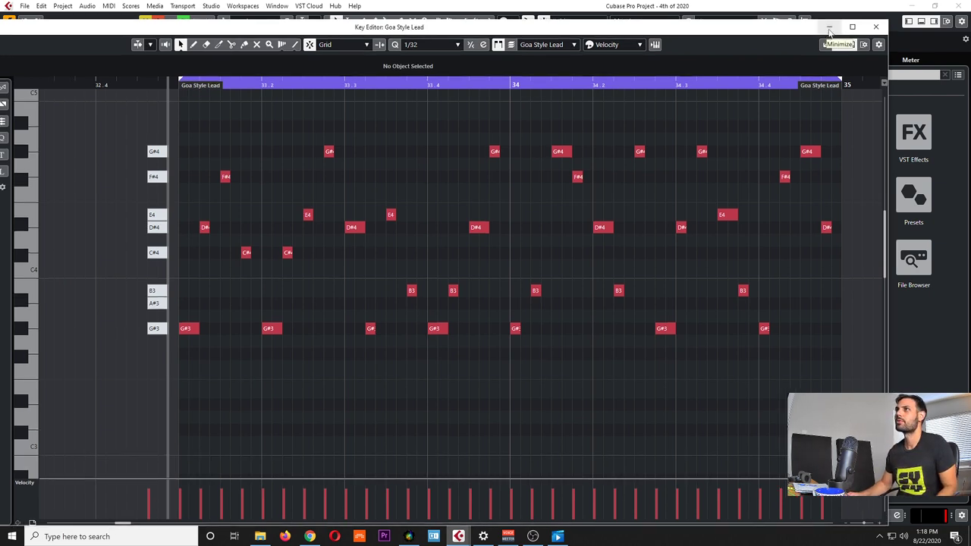
Extend the cycle range to bars 33–41 and duplicate the two-bar Goa Style Lead part three times to fill it.
{"action": "left_click", "coordinate": [872, 29]}
{"action": "scroll", "coordinate": [425, 201], "scroll_direction": "down", "scroll_amount": 2}
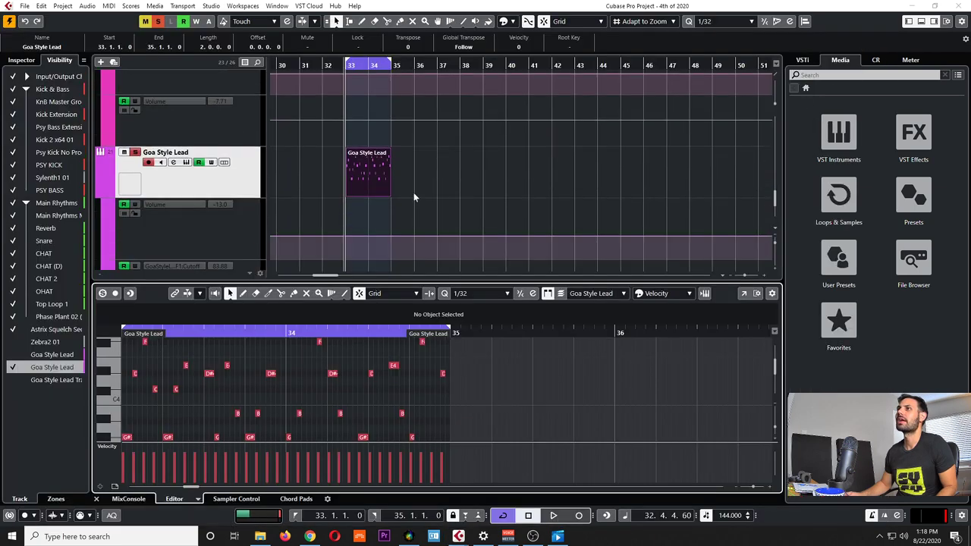
{"action": "scroll", "coordinate": [409, 193], "scroll_direction": "up", "scroll_amount": 2, "text": "ctrl"}
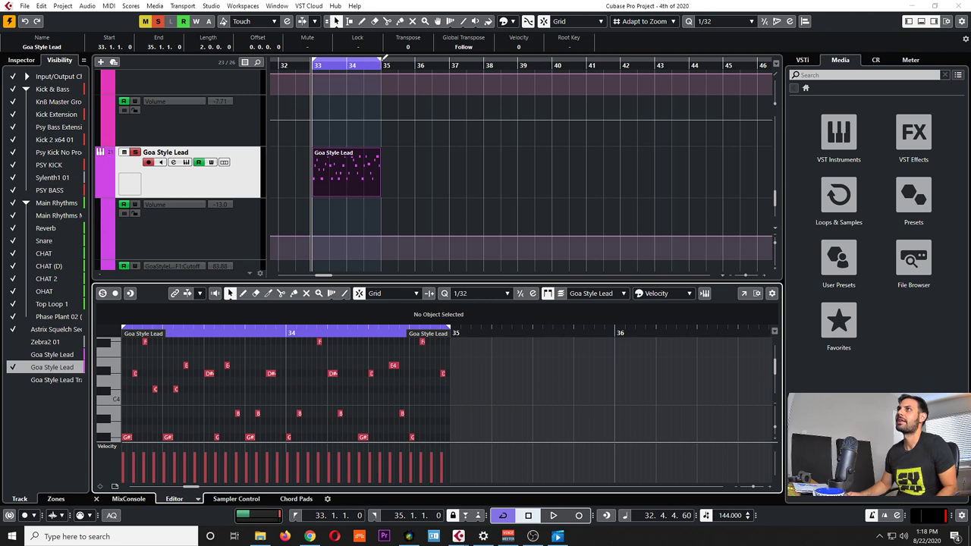
{"action": "left_click_drag", "start_coordinate": [384, 61], "coordinate": [585, 63]}
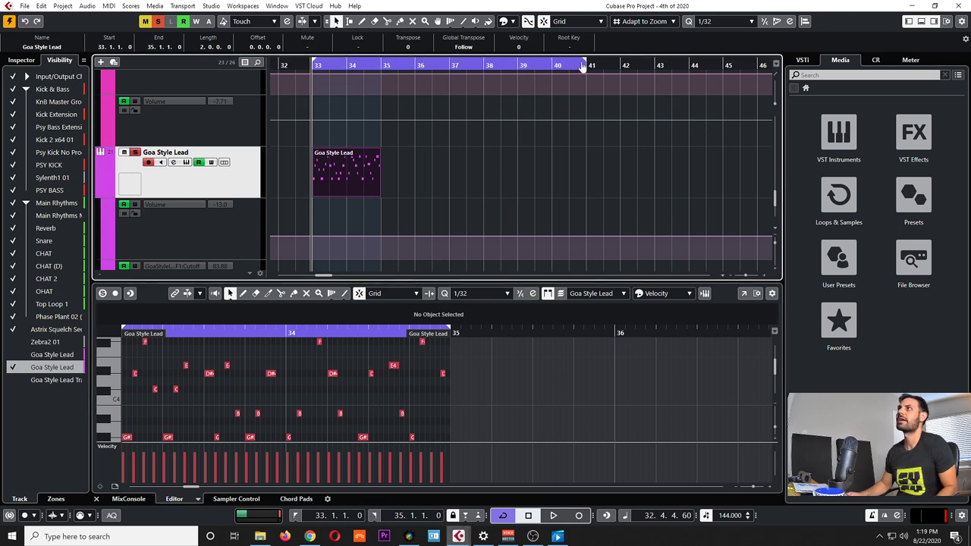
{"action": "key", "text": "ctrl+d"}
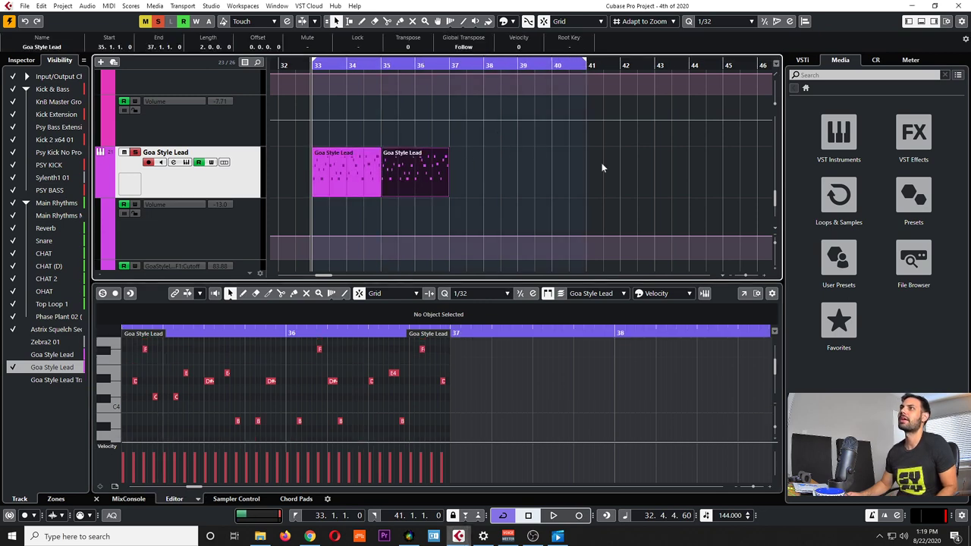
{"action": "key", "text": "ctrl+d"}
{"action": "key", "text": "ctrl+d"}
Open the last Goa Style Lead copy at bar 39 in the Key Editor and limit the cycle range to bar 40.
{"action": "left_click", "coordinate": [629, 175]}
{"action": "double_click", "coordinate": [575, 173]}
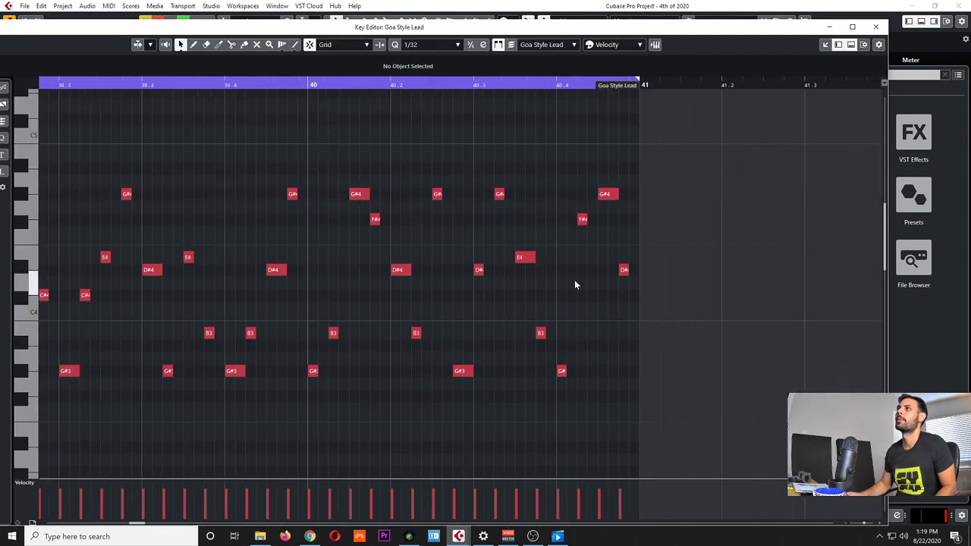
{"action": "scroll", "coordinate": [609, 273], "scroll_direction": "left", "scroll_amount": 2}
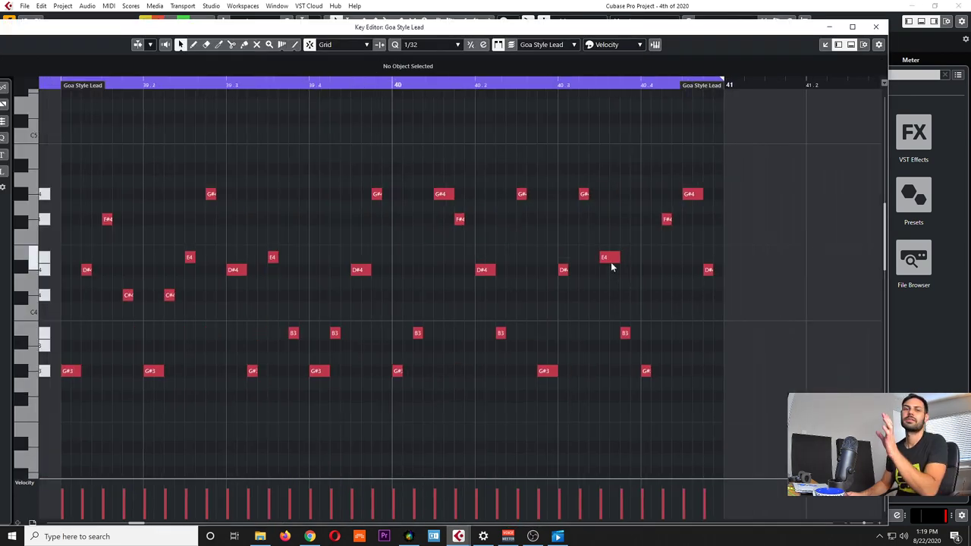
{"action": "left_click_drag", "start_coordinate": [732, 170], "coordinate": [563, 403]}
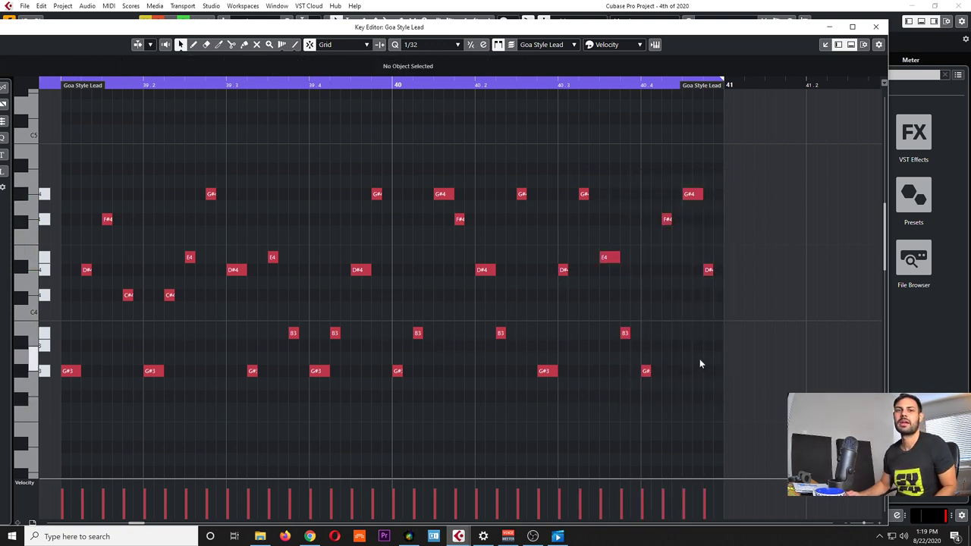
{"action": "left_click_drag", "start_coordinate": [447, 85], "coordinate": [394, 235]}
{"action": "key", "text": "h"}
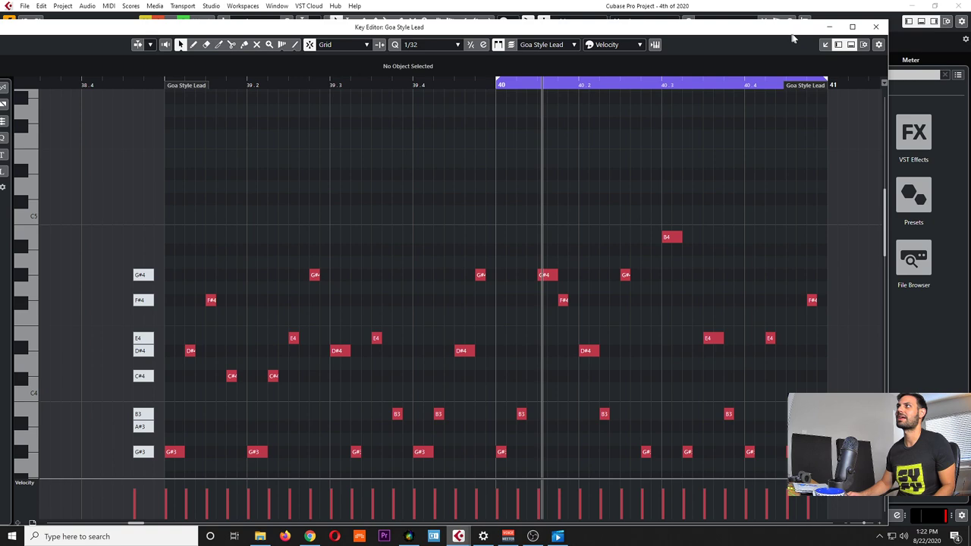
Close the Key Editor and play back the four Goa Style Lead parts between bars 33 and 41.
{"action": "left_click", "coordinate": [875, 27]}
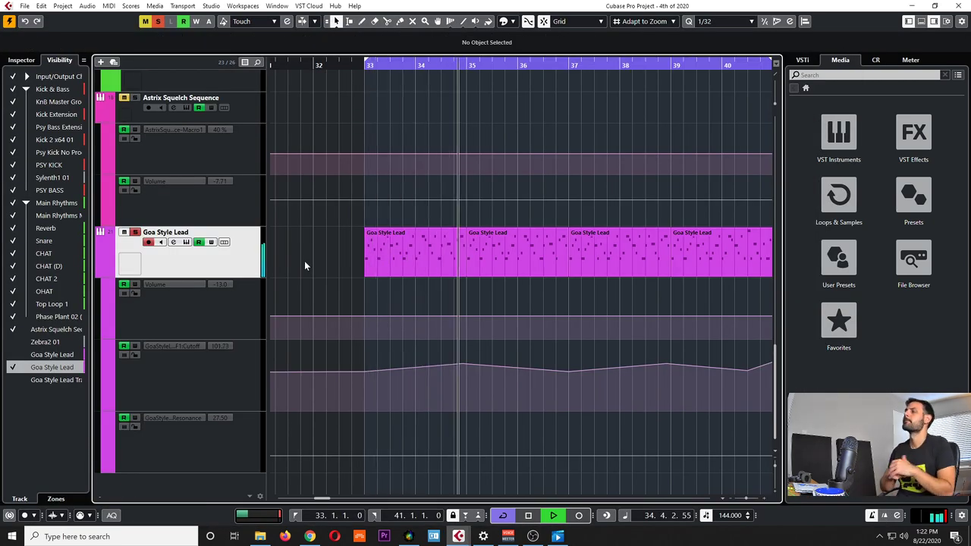
{"action": "scroll", "coordinate": [304, 261], "scroll_direction": "down", "scroll_amount": 1}
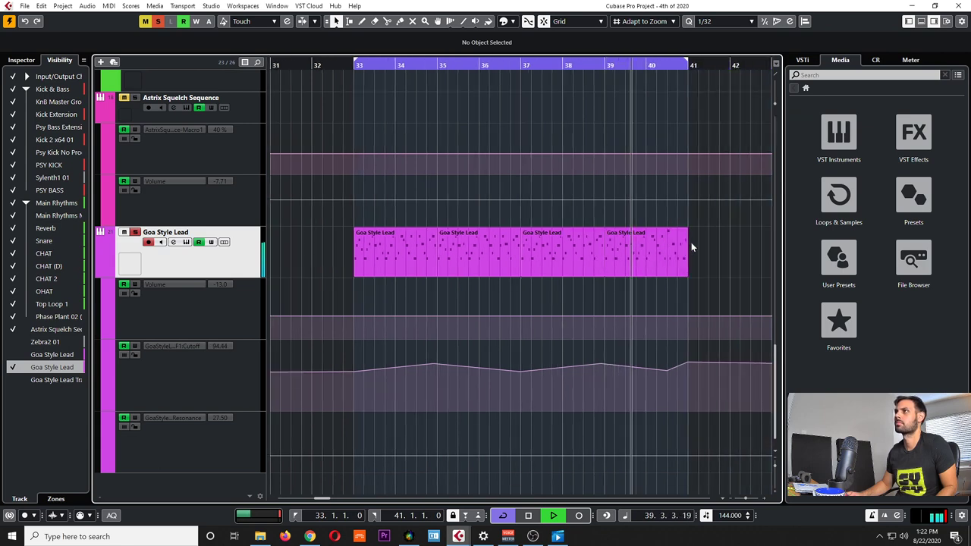
{"action": "scroll", "coordinate": [697, 245], "scroll_direction": "down", "scroll_amount": 1, "text": "ctrl"}
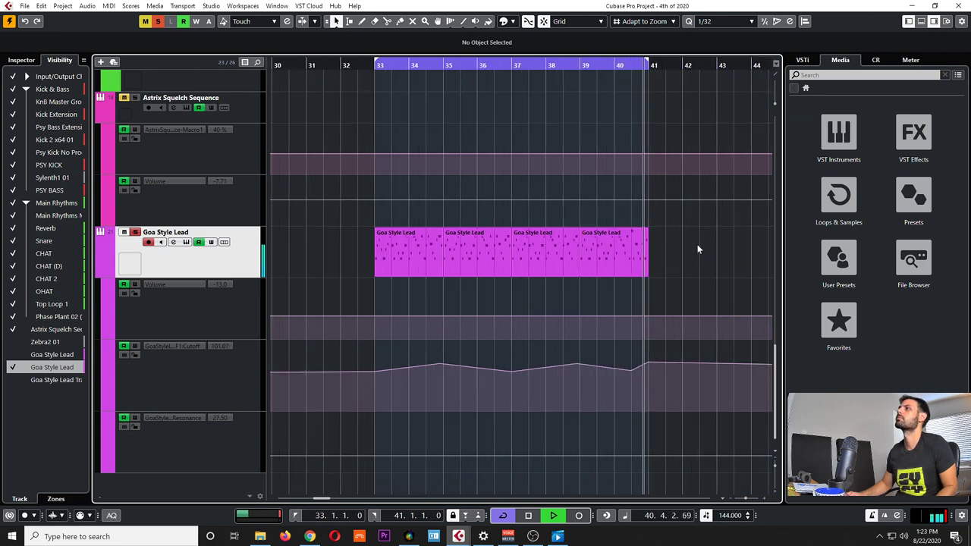
{"action": "key", "text": "space"}
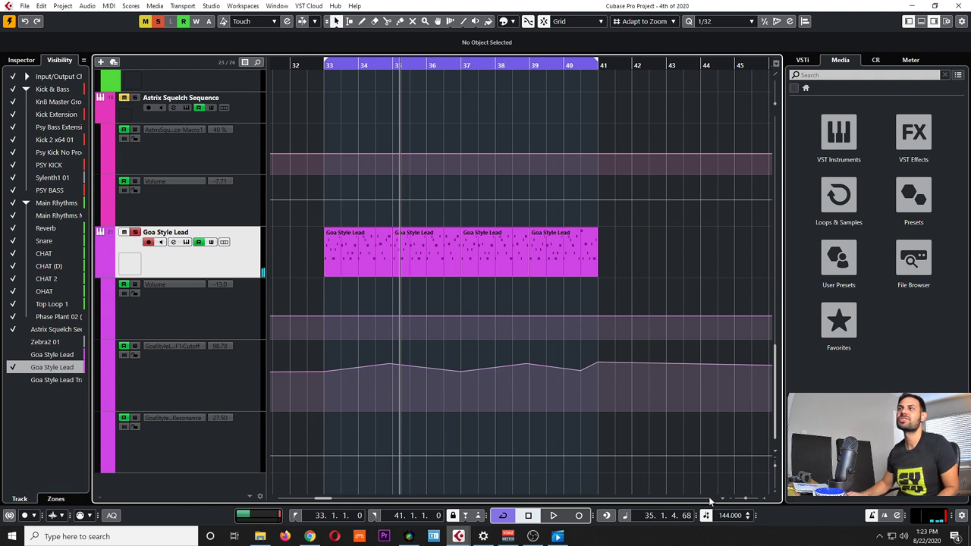
Examine the filter cutoff automation points under the Goa Style Lead parts from bar 33 to bar 41.
{"action": "left_click", "coordinate": [372, 247]}
{"action": "left_click", "coordinate": [389, 304]}
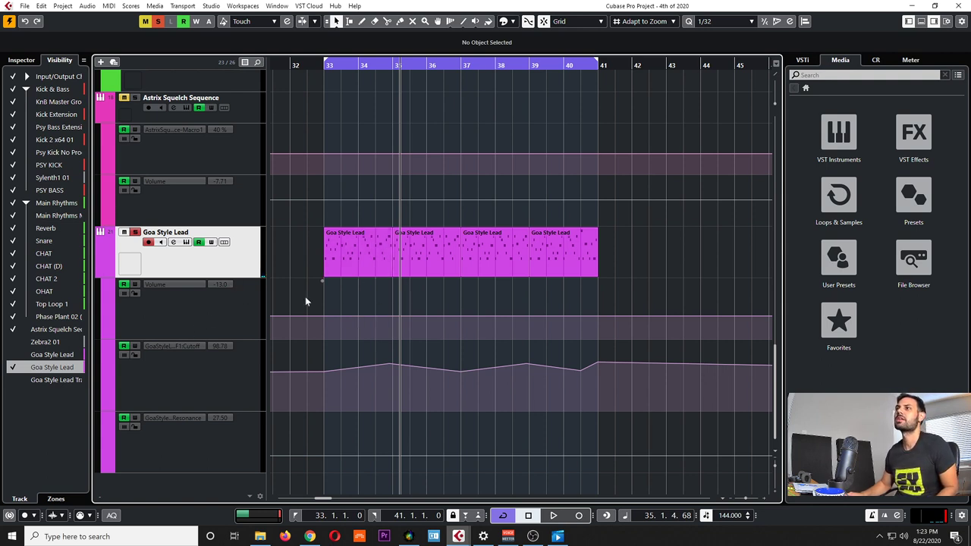
{"action": "scroll", "coordinate": [582, 307], "scroll_direction": "down", "scroll_amount": 1}
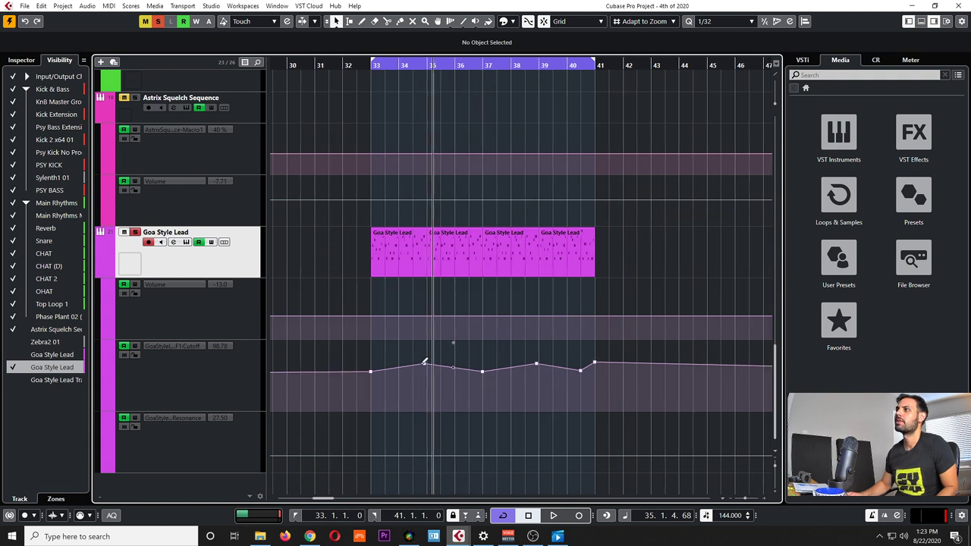
{"action": "mouse_move", "coordinate": [346, 355]}
{"action": "left_mouse_down"}
{"action": "mouse_move", "coordinate": [650, 399]}
{"action": "mouse_move", "coordinate": [661, 384]}
{"action": "left_mouse_up"}
{"action": "left_click", "coordinate": [630, 356]}
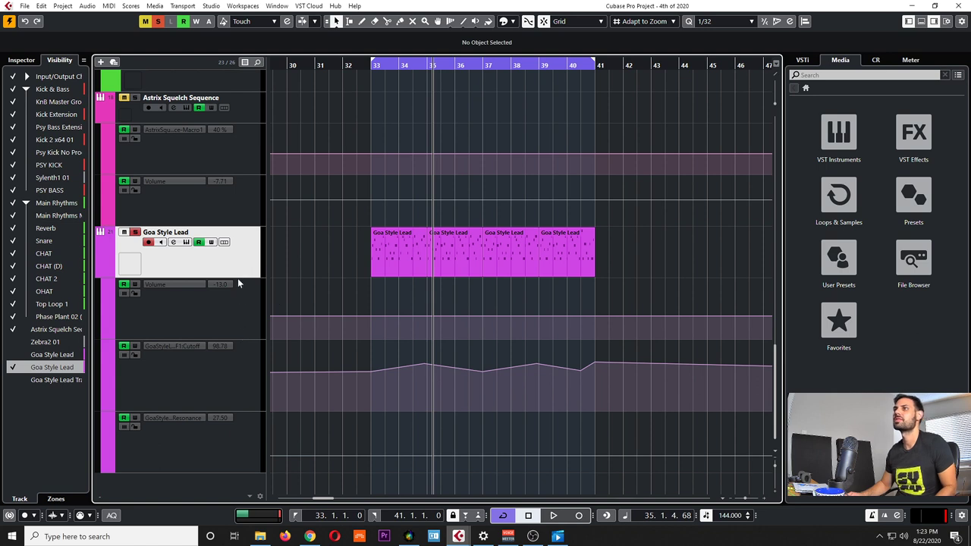
Open the lead's Zebra instrument, watch the VCF 1 cutoff follow its automation during playback, and close the plug-in.
{"action": "left_click", "coordinate": [185, 243]}
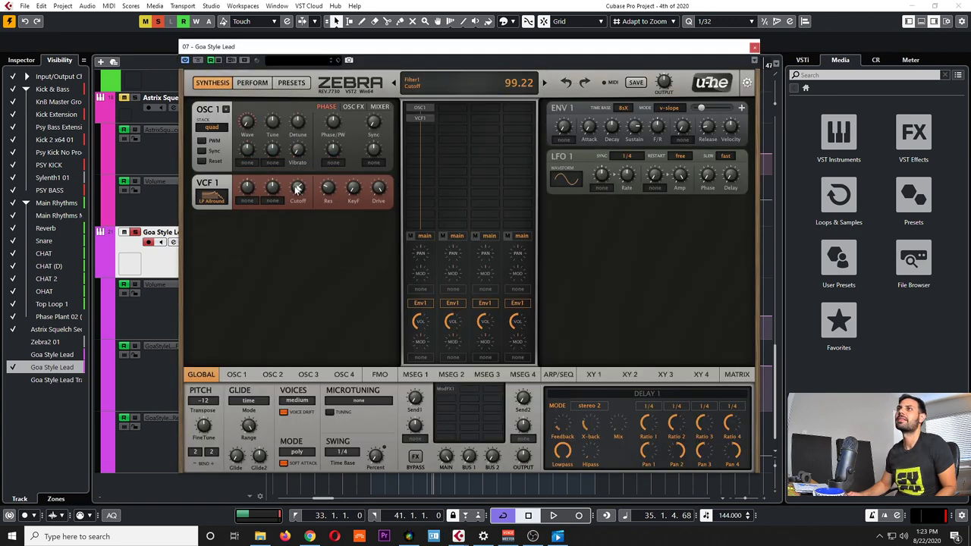
{"action": "left_click_drag", "start_coordinate": [408, 55], "coordinate": [394, 80]}
{"action": "key", "text": "space"}
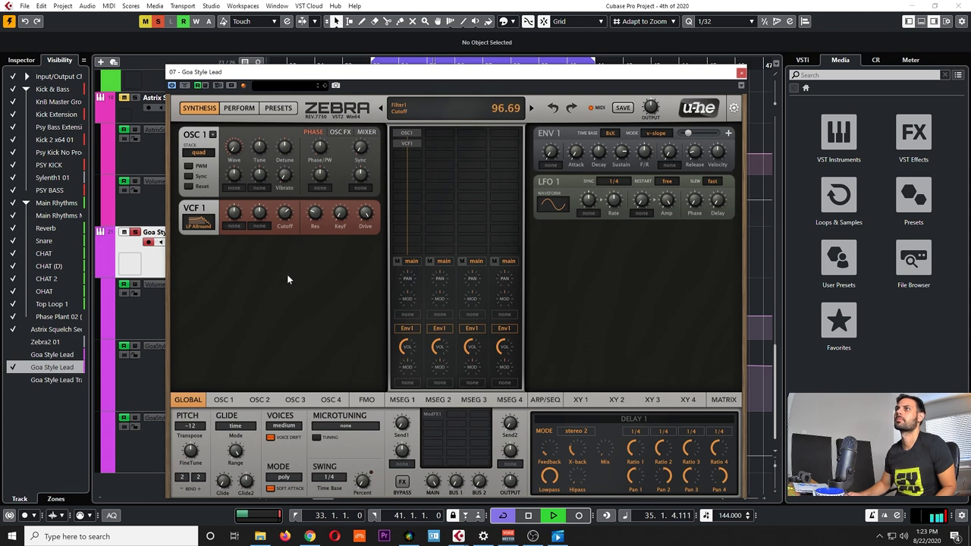
{"action": "left_click_drag", "start_coordinate": [698, 72], "coordinate": [712, 75]}
{"action": "key", "text": "space"}
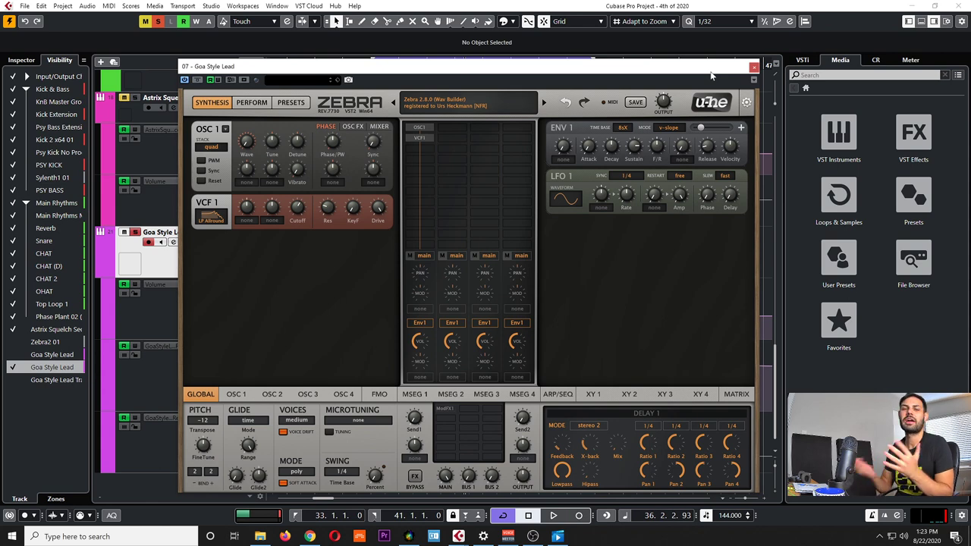
{"action": "left_click", "coordinate": [753, 67]}
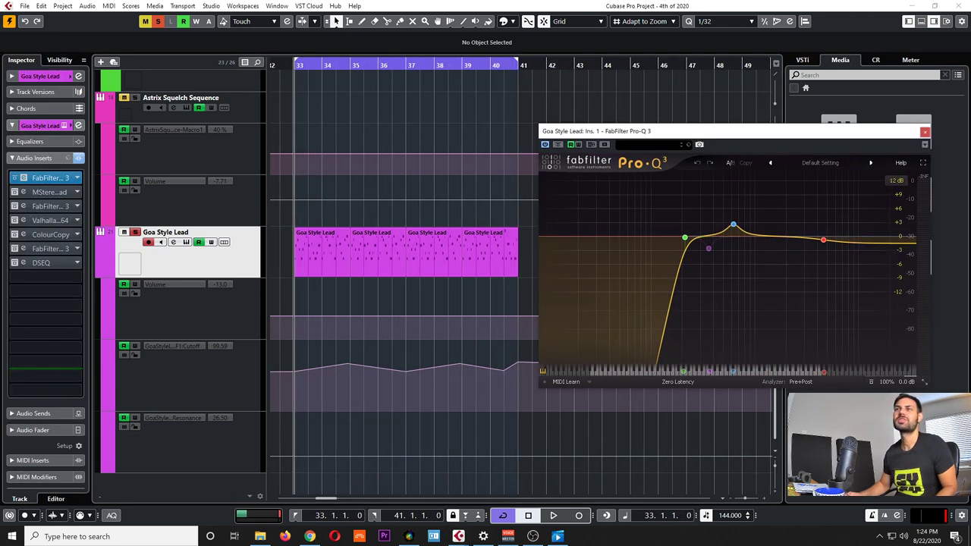
Examine the low-cut, bell and high-shelf bands of the FabFilter Pro-Q 3 in the Goa Style Lead's first insert slot.
{"action": "mouse_move", "coordinate": [721, 248]}
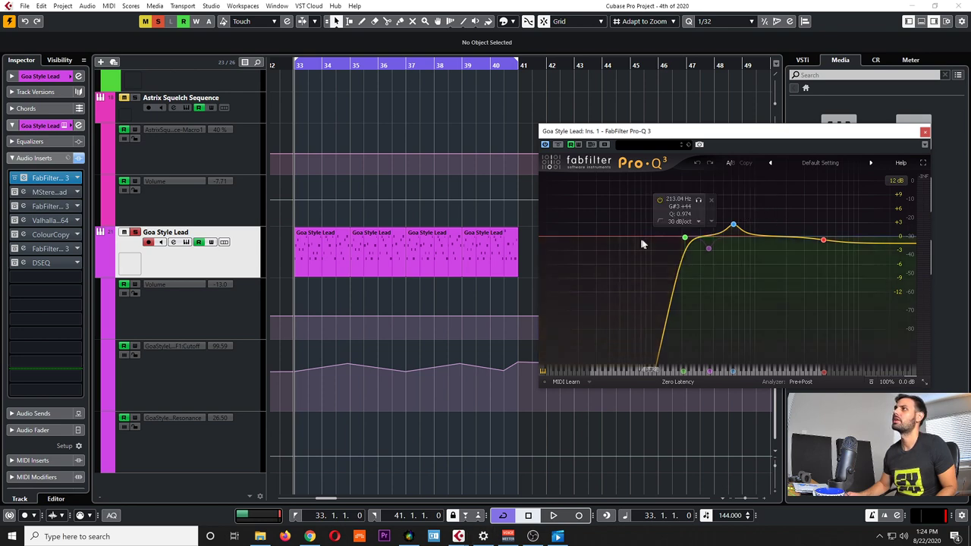
{"action": "left_click", "coordinate": [733, 225]}
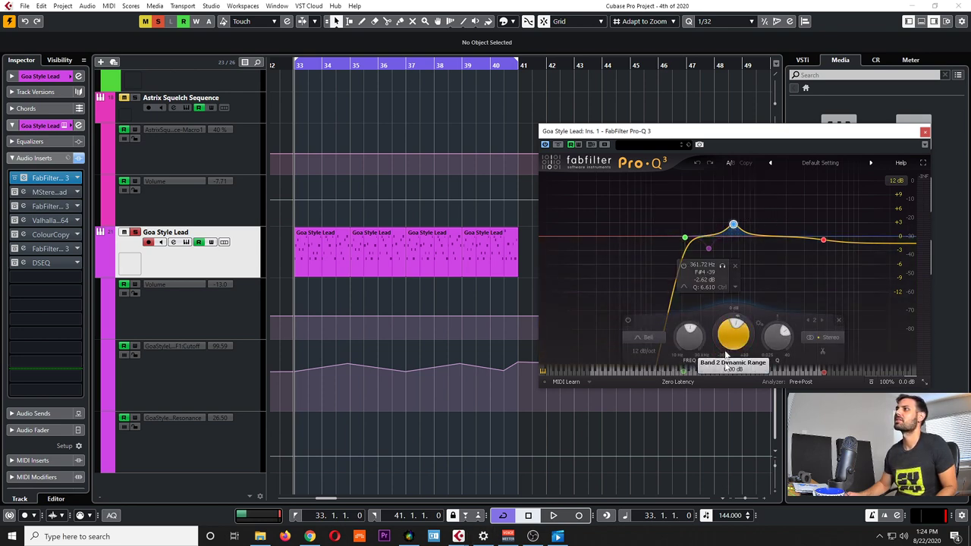
{"action": "mouse_move", "coordinate": [735, 374]}
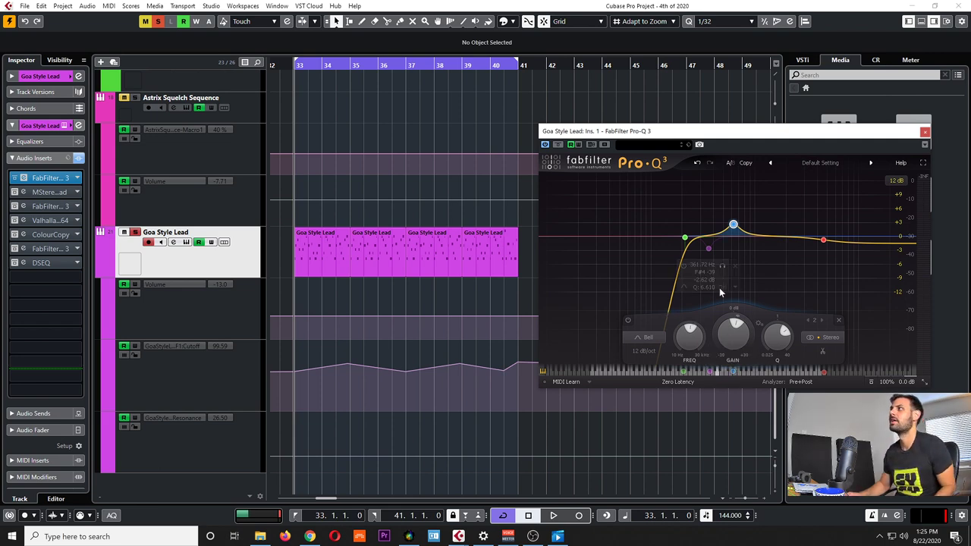
{"action": "mouse_move", "coordinate": [703, 250]}
{"action": "mouse_move", "coordinate": [823, 241]}
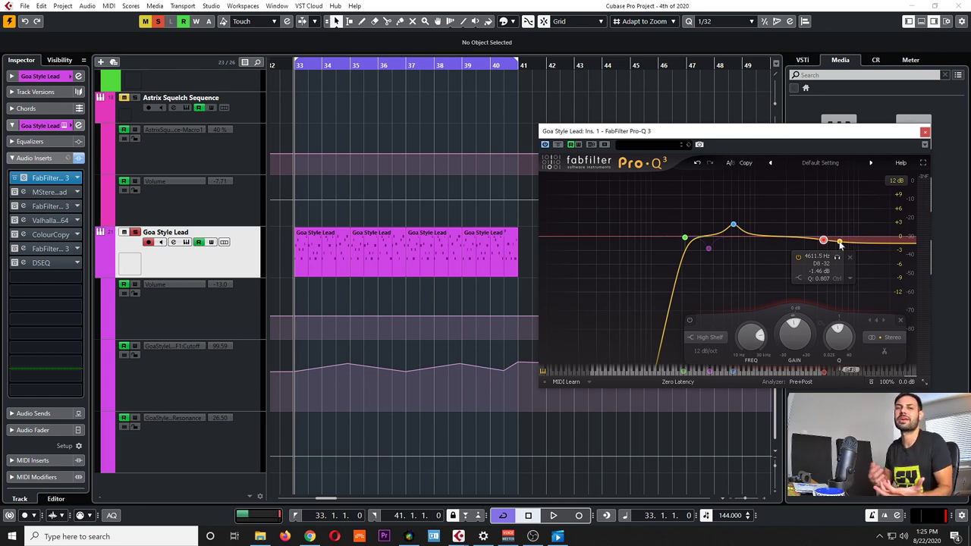
{"action": "left_click_drag", "start_coordinate": [750, 139], "coordinate": [753, 136]}
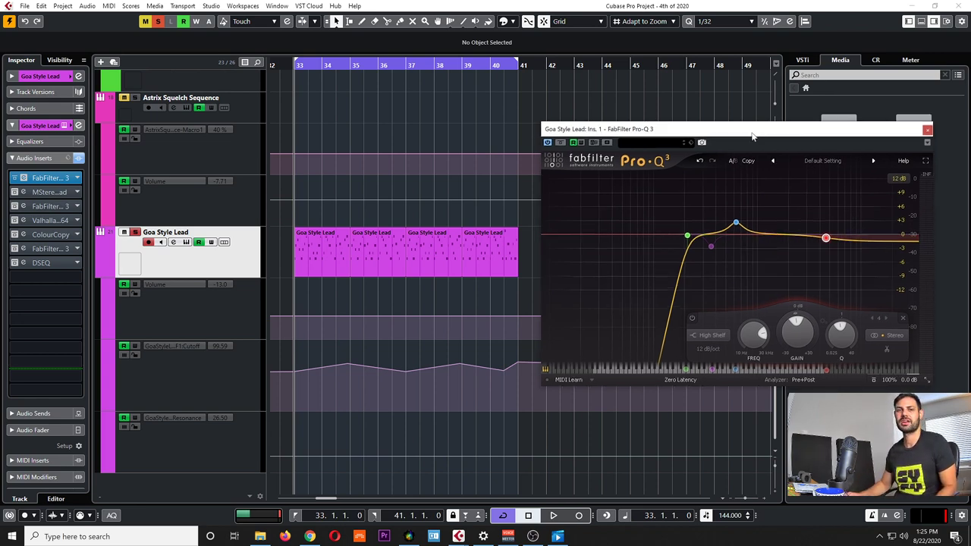
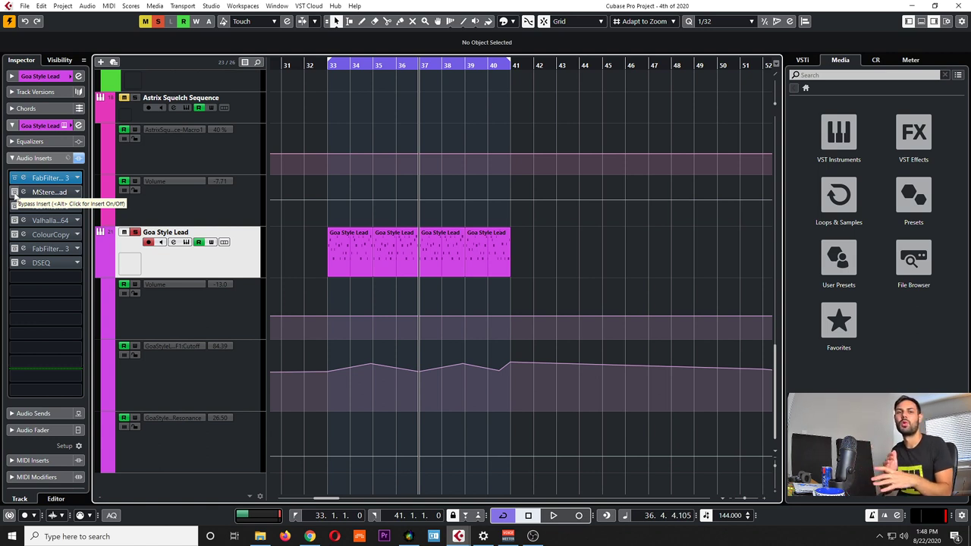
Open MStereoSpread in the second insert slot and play the lead with it bypassed, watching the stereo spread in the spectrum analyzer.
{"action": "left_click", "coordinate": [23, 192]}
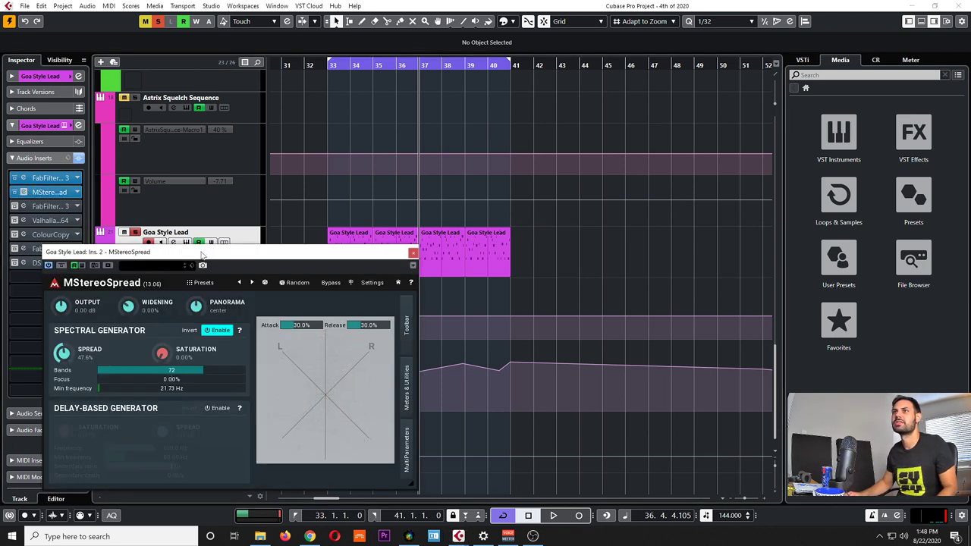
{"action": "left_click_drag", "start_coordinate": [202, 255], "coordinate": [189, 201]}
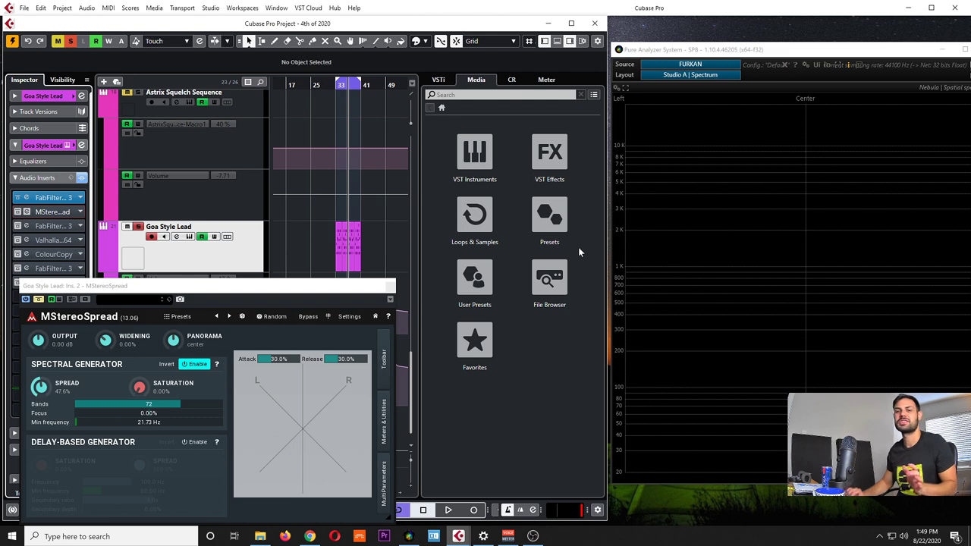
{"action": "key", "text": "space"}
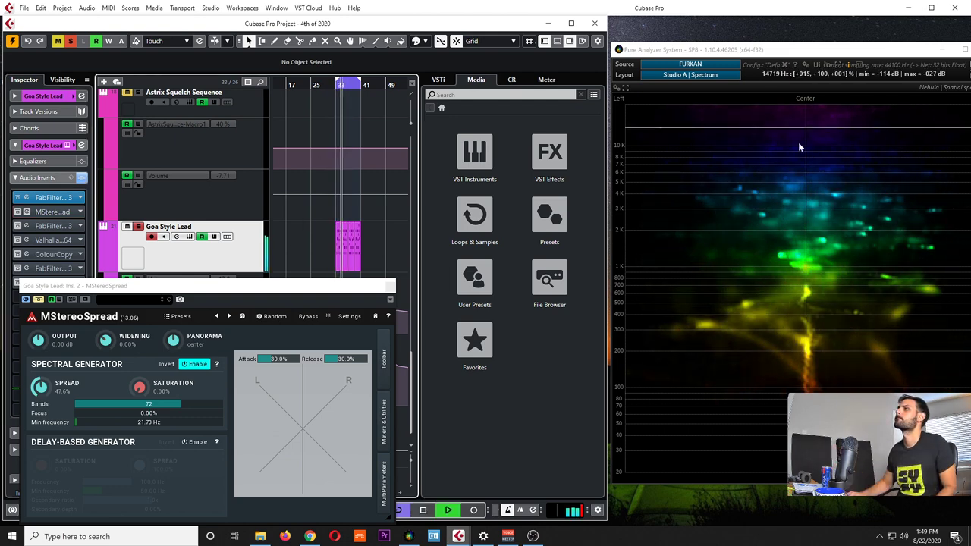
{"action": "key", "text": "space"}
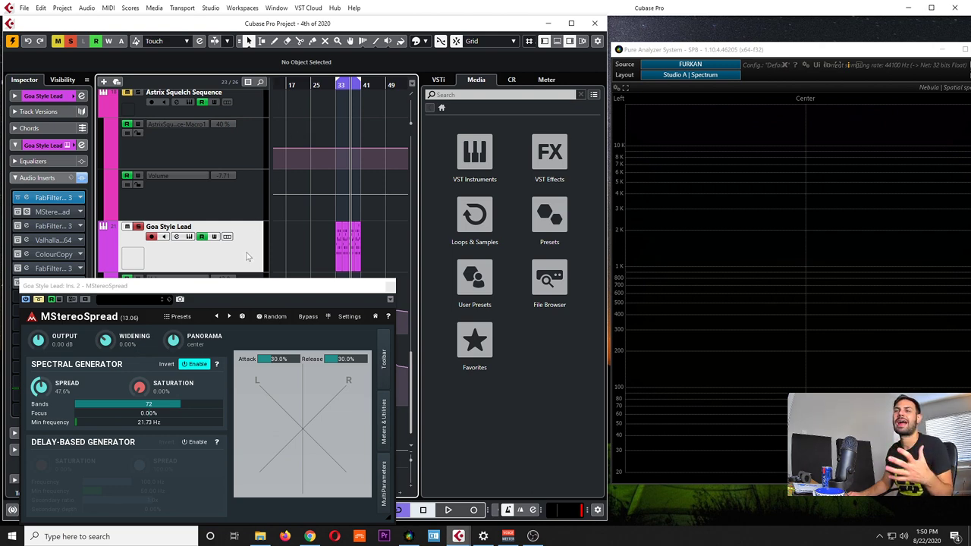
Activate MStereoSpread and play the lead again to compare its stereo spread in the analyzer.
{"action": "left_click", "coordinate": [19, 214]}
{"action": "left_click", "coordinate": [19, 214]}
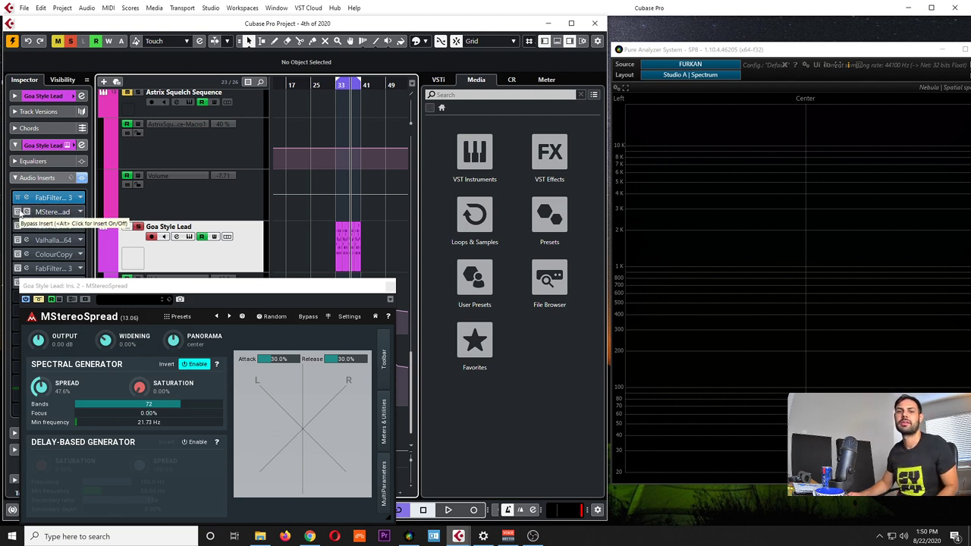
{"action": "key", "text": "space"}
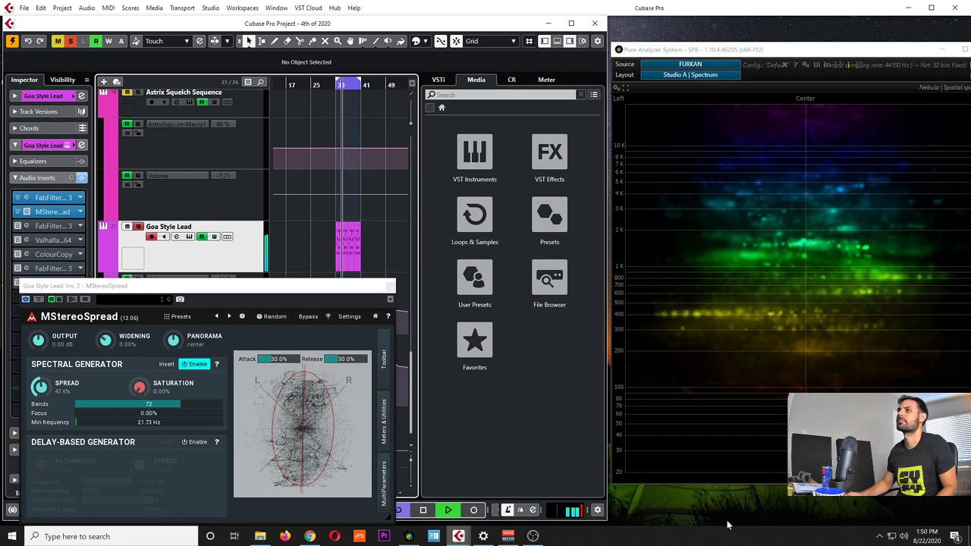
{"action": "key", "text": "space"}
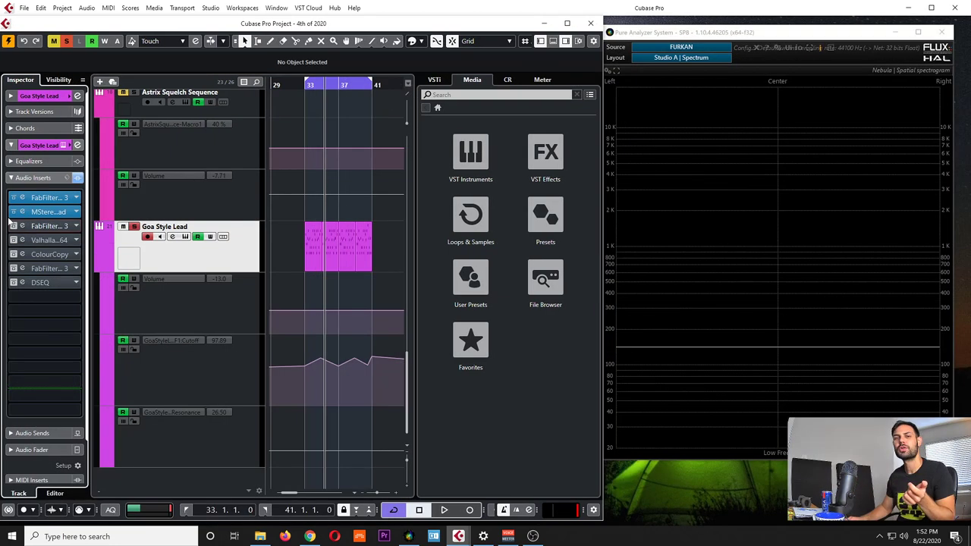
Open the third insert's Pro-Q 3, compare its high-cut band bypassed and active during playback, and leave it active.
{"action": "left_click", "coordinate": [23, 227]}
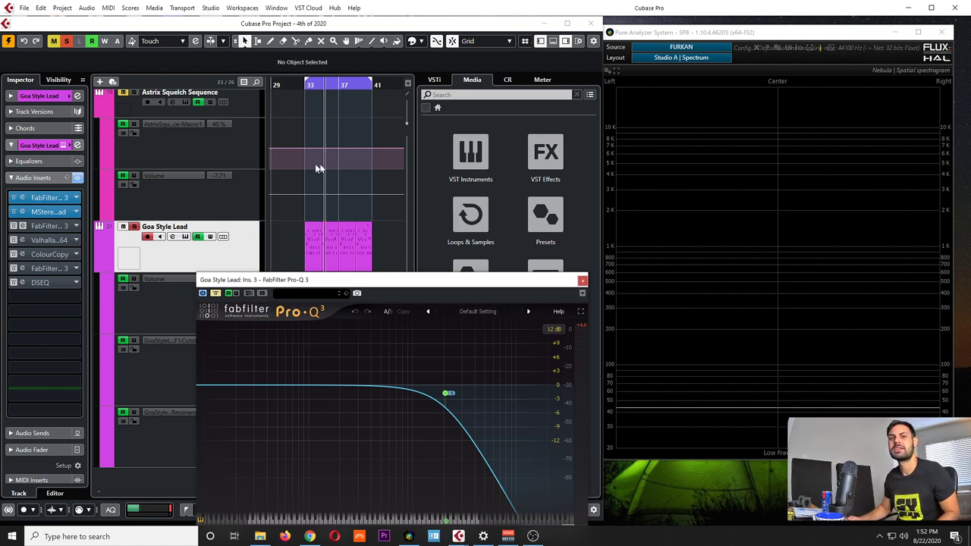
{"action": "mouse_move", "coordinate": [412, 418]}
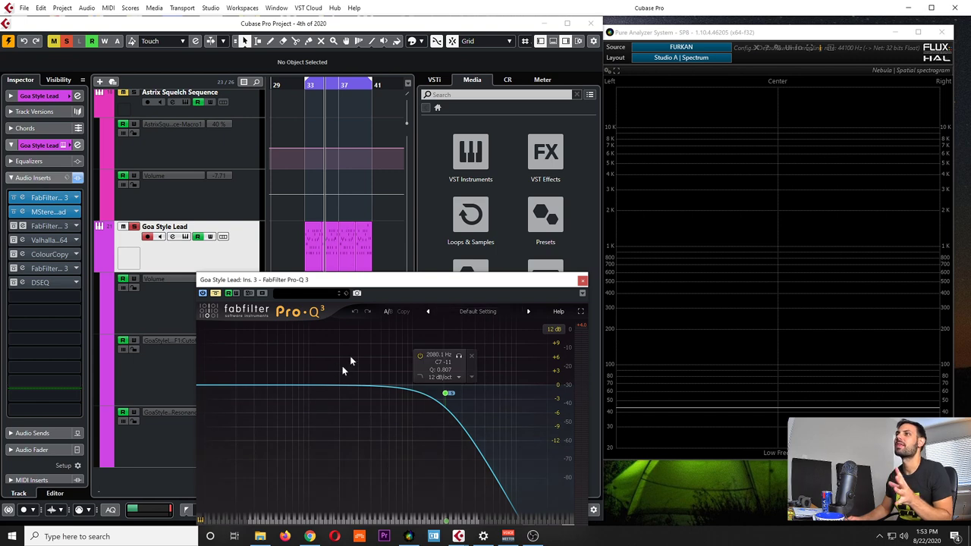
{"action": "key", "text": "space"}
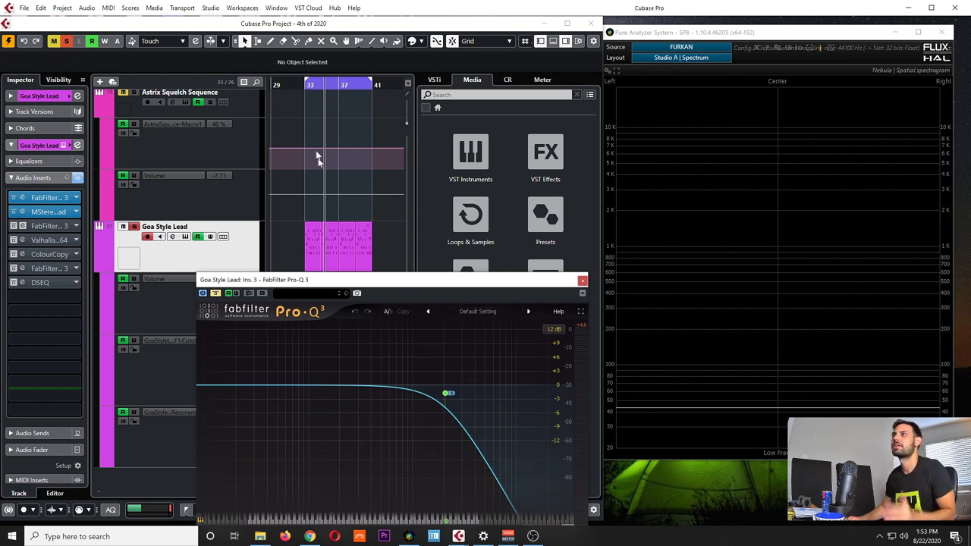
{"action": "left_click_drag", "start_coordinate": [410, 284], "coordinate": [404, 275]}
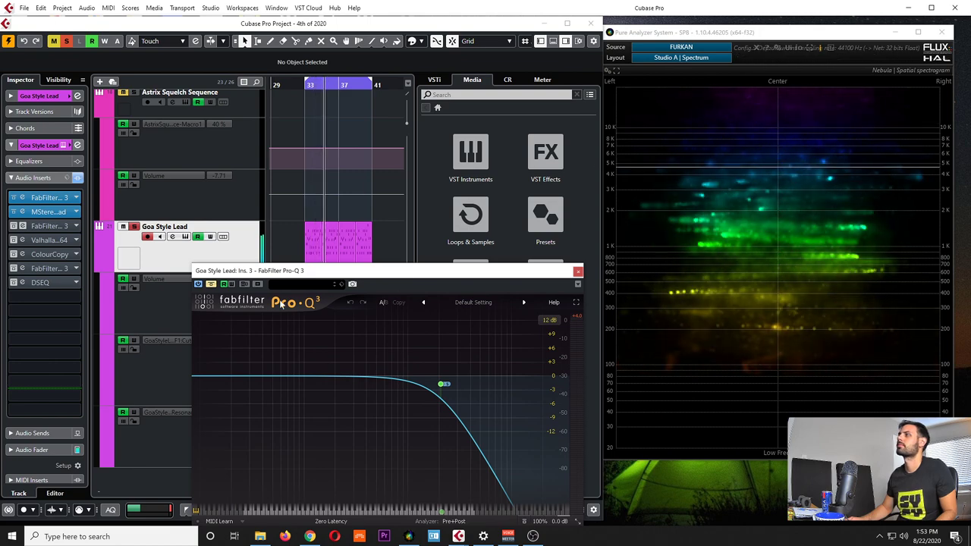
{"action": "left_click", "coordinate": [211, 283]}
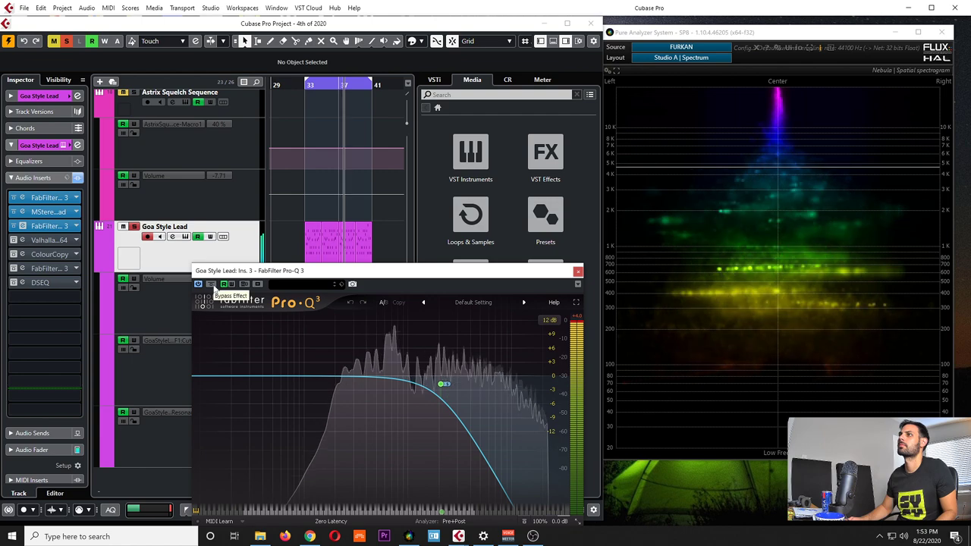
{"action": "left_click", "coordinate": [212, 285]}
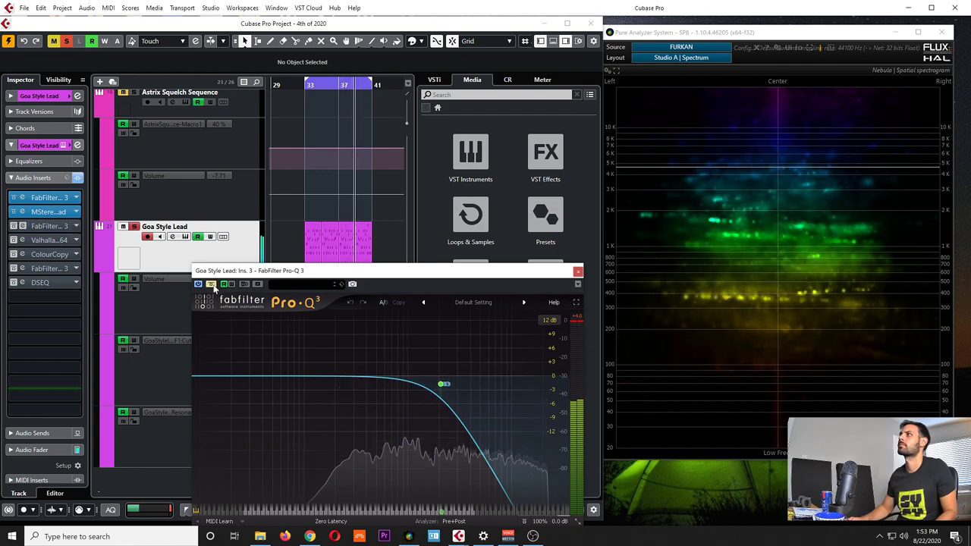
{"action": "left_click", "coordinate": [212, 285]}
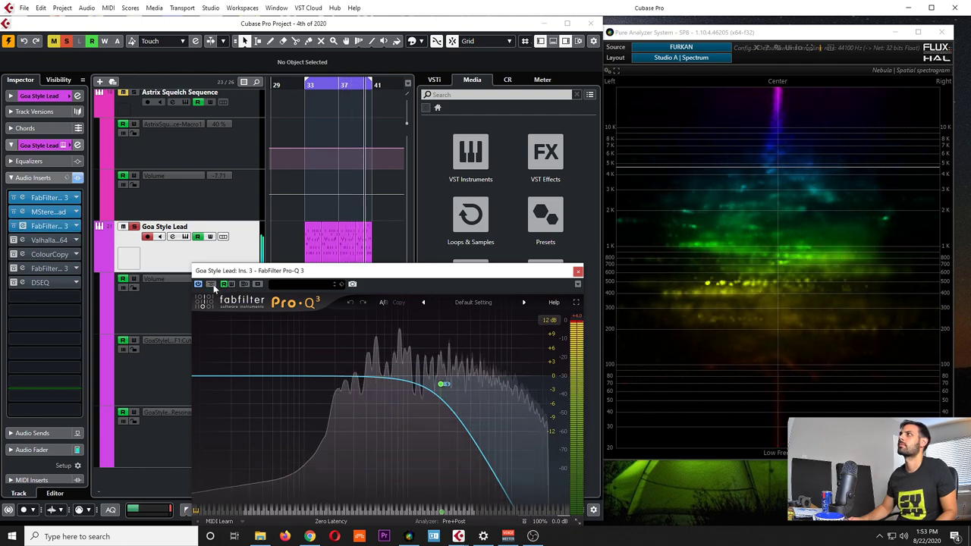
Audition the lead through ValhallaPlate, and activate the ColourCopy delay in the fifth insert slot during playback.
{"action": "key", "text": "space"}
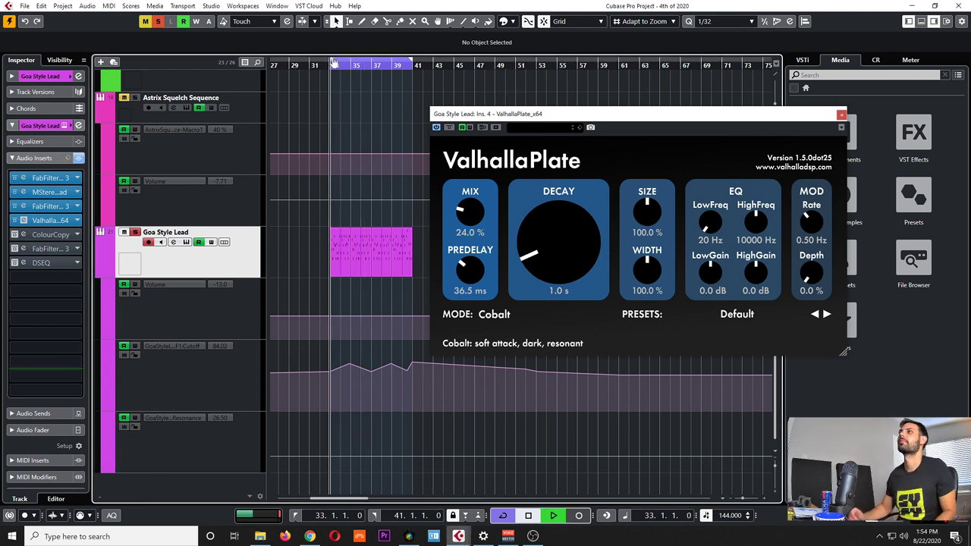
{"action": "key", "text": "space"}
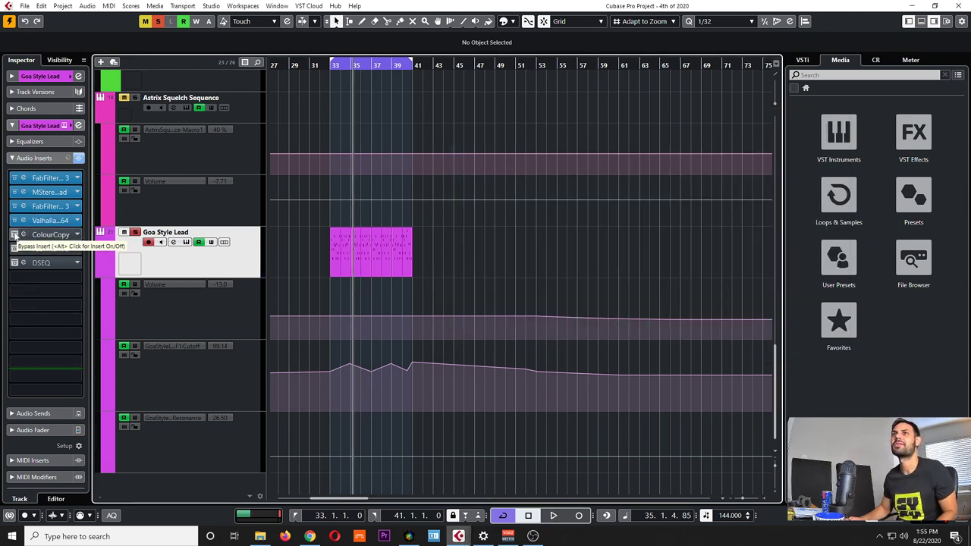
{"action": "left_click", "coordinate": [22, 234]}
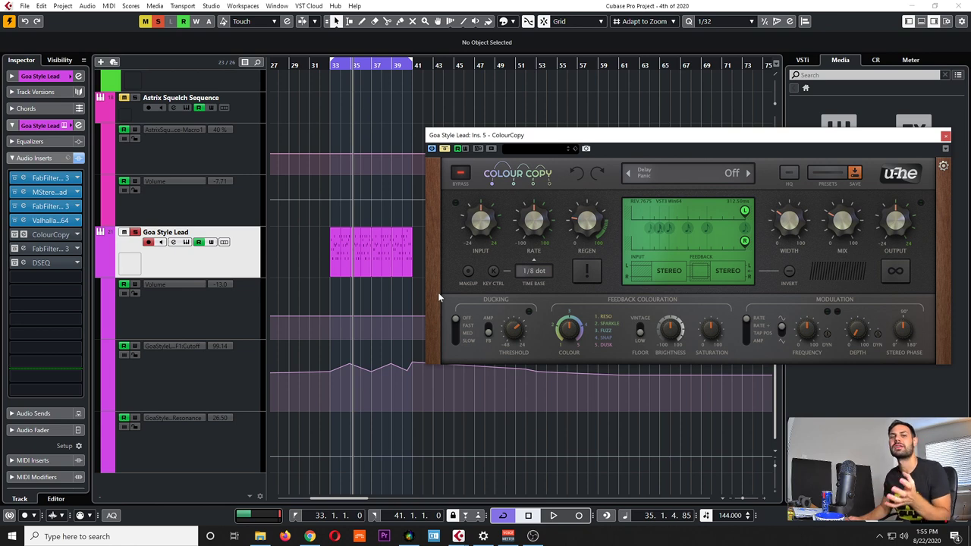
{"action": "key", "text": "space"}
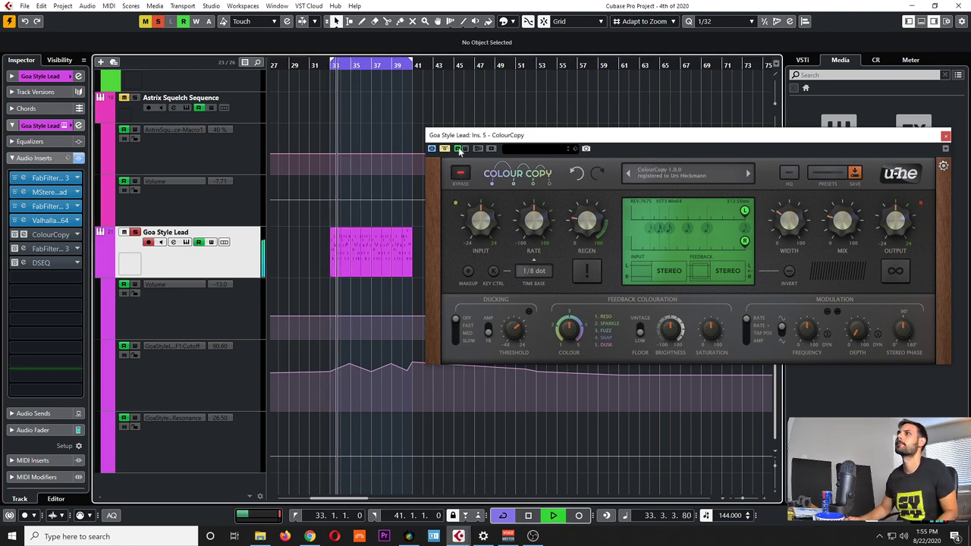
{"action": "left_click", "coordinate": [444, 148]}
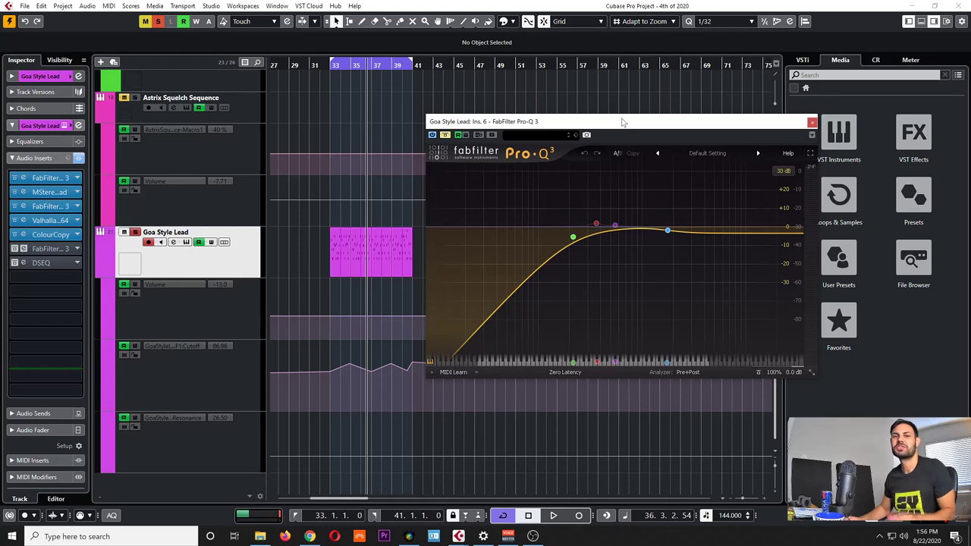
Try a 72 dB/oct slope on the low-cut band of the sixth insert's Pro-Q 3, and set it back to 18 dB/oct.
{"action": "mouse_move", "coordinate": [549, 291]}
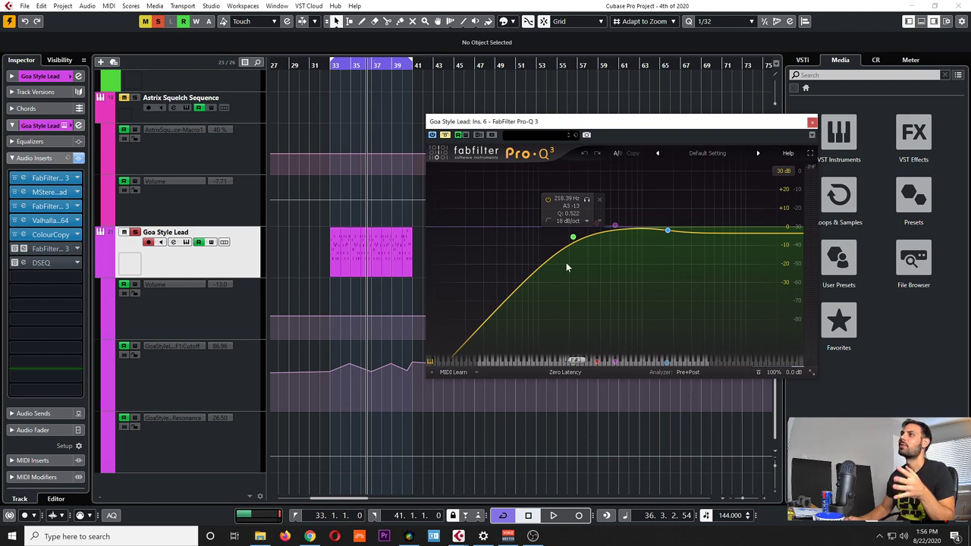
{"action": "mouse_move", "coordinate": [574, 242]}
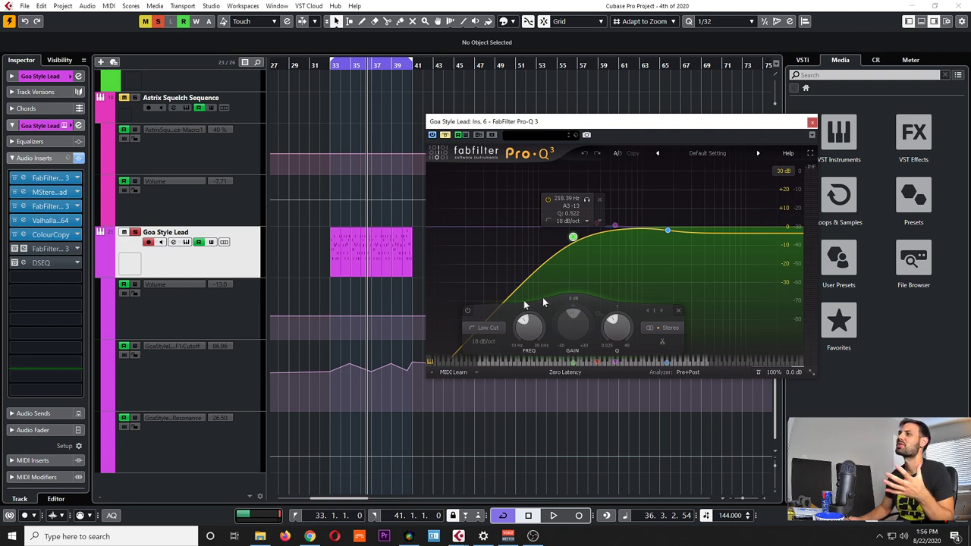
{"action": "left_click", "coordinate": [486, 341]}
{"action": "left_click", "coordinate": [497, 431]}
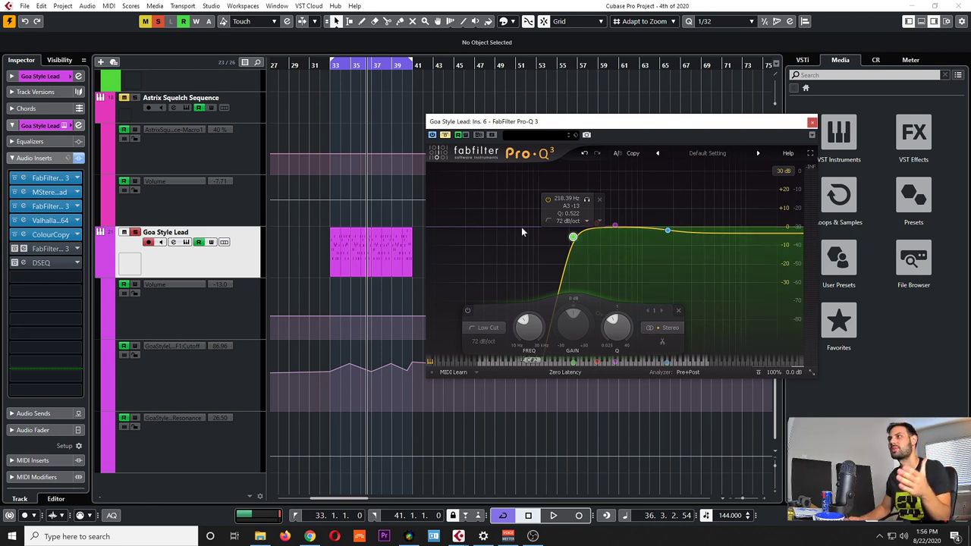
{"action": "left_click", "coordinate": [479, 345]}
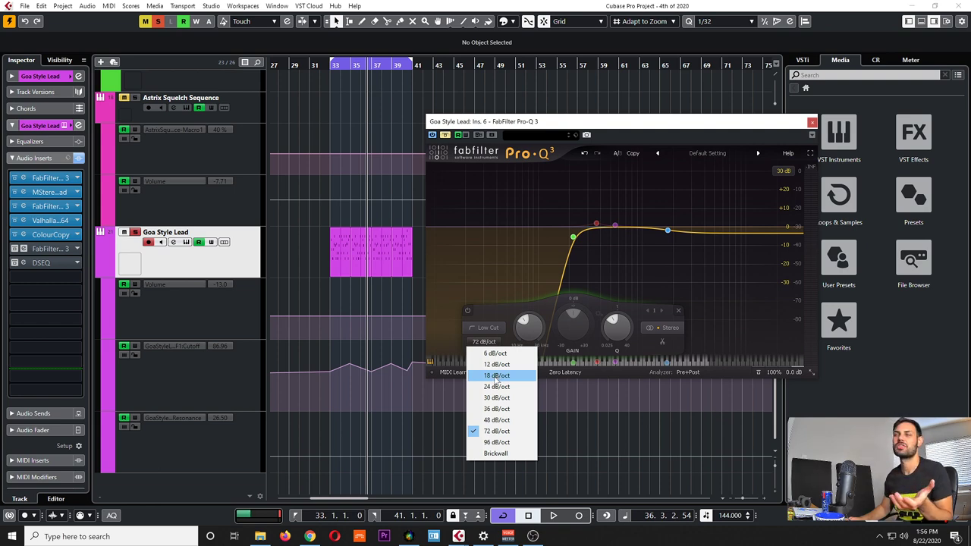
{"action": "left_click", "coordinate": [497, 375]}
Select the high-shelf band, compare the sixth insert's Pro-Q 3 bypassed and active during playback, and leave it active.
{"action": "left_click", "coordinate": [668, 230]}
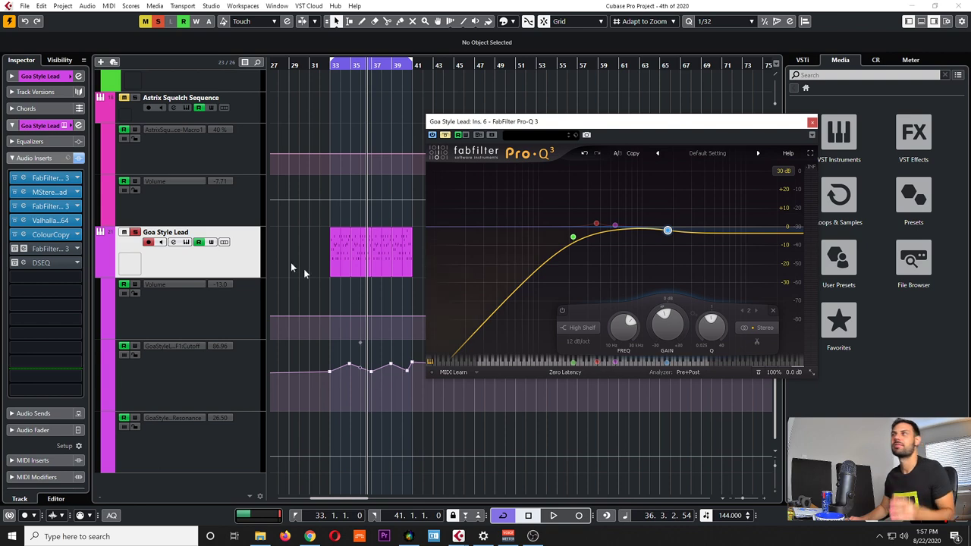
{"action": "key", "text": "space"}
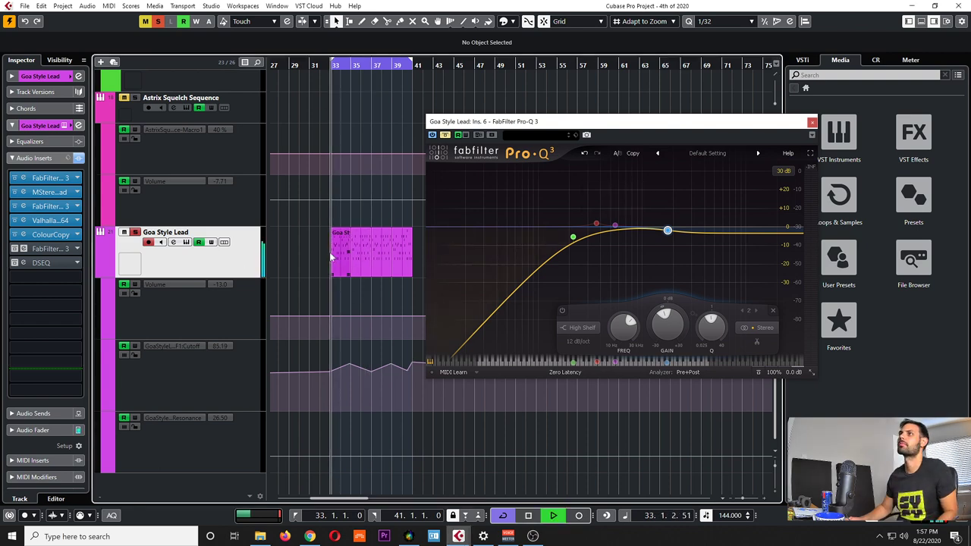
{"action": "left_click", "coordinate": [446, 135]}
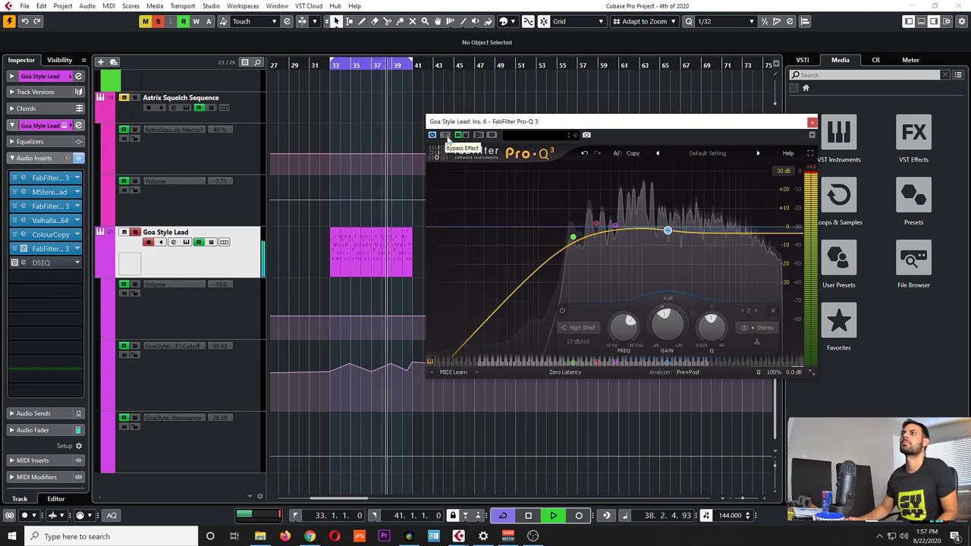
{"action": "left_click", "coordinate": [446, 135]}
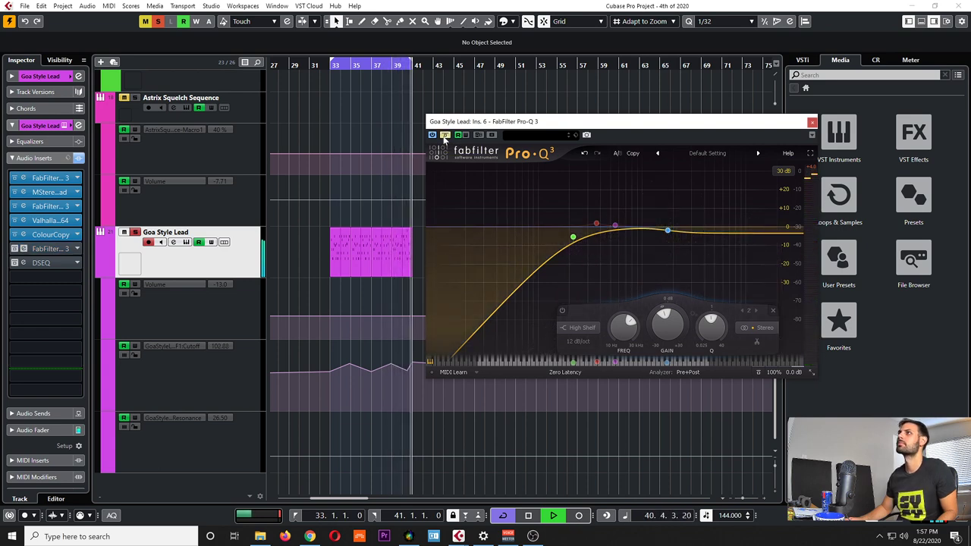
{"action": "left_click", "coordinate": [445, 135]}
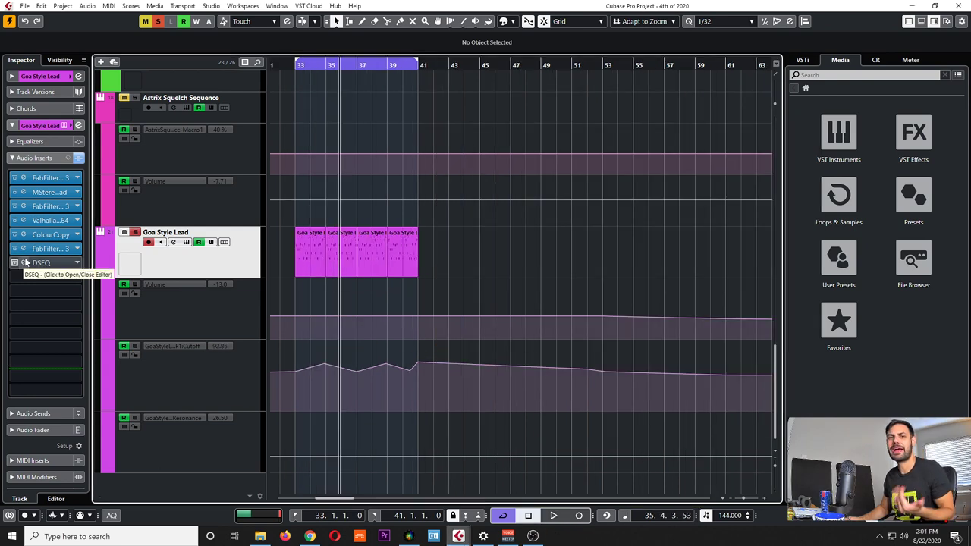
Open DSEQ in the seventh insert slot, play from bar 33, set band 7's sensitivity to 3.83, and activate the plug-in.
{"action": "left_click", "coordinate": [21, 263]}
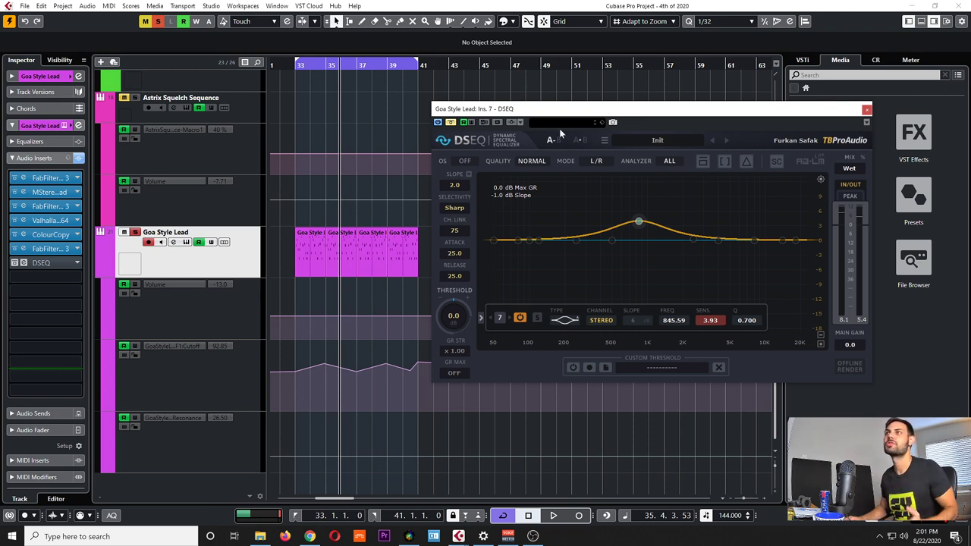
{"action": "left_click", "coordinate": [294, 64]}
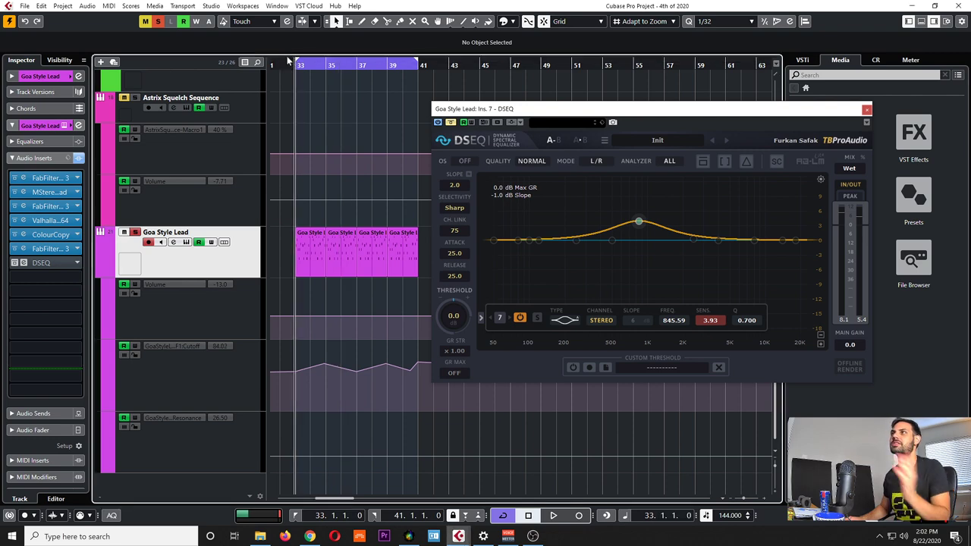
{"action": "key", "text": "space"}
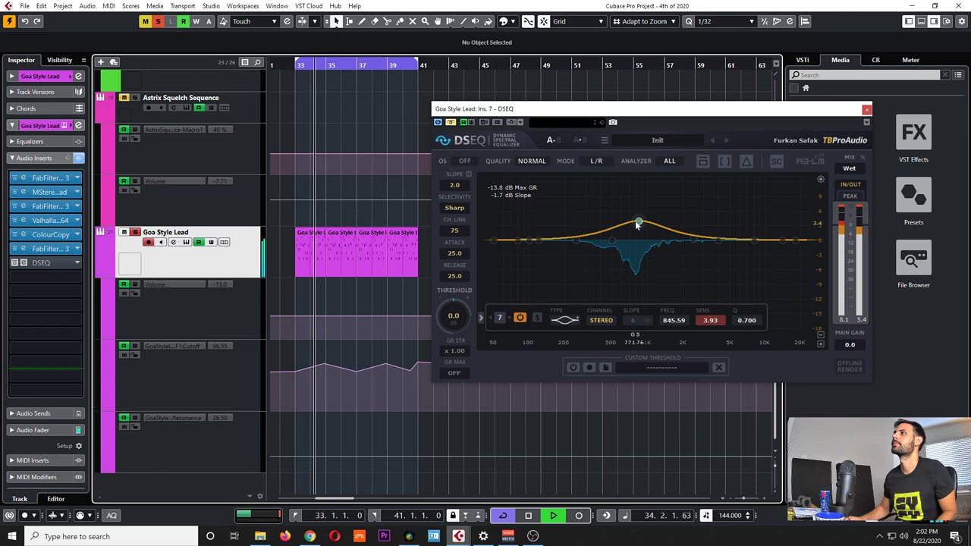
{"action": "mouse_move", "coordinate": [638, 223]}
{"action": "left_mouse_down"}
{"action": "mouse_move", "coordinate": [629, 226]}
{"action": "mouse_move", "coordinate": [639, 223]}
{"action": "left_mouse_up"}
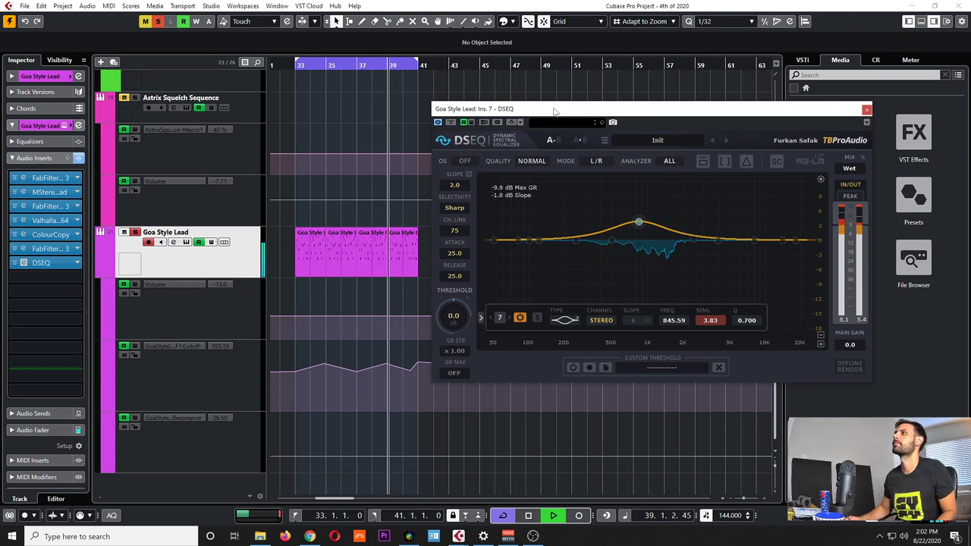
Play the lead together with the other tracks and hide the Goa Style Lead's Volume automation lane.
{"action": "key", "text": "space"}
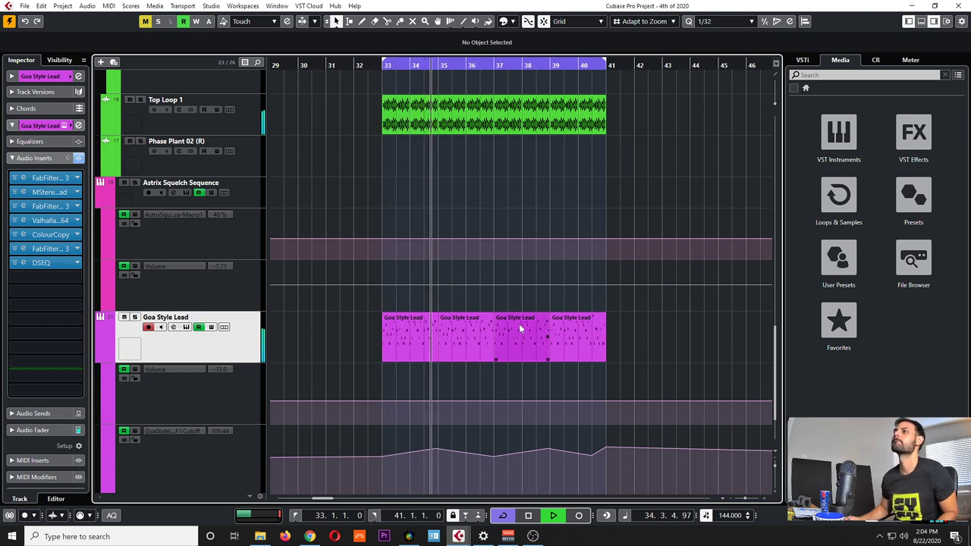
{"action": "left_click", "coordinate": [106, 371]}
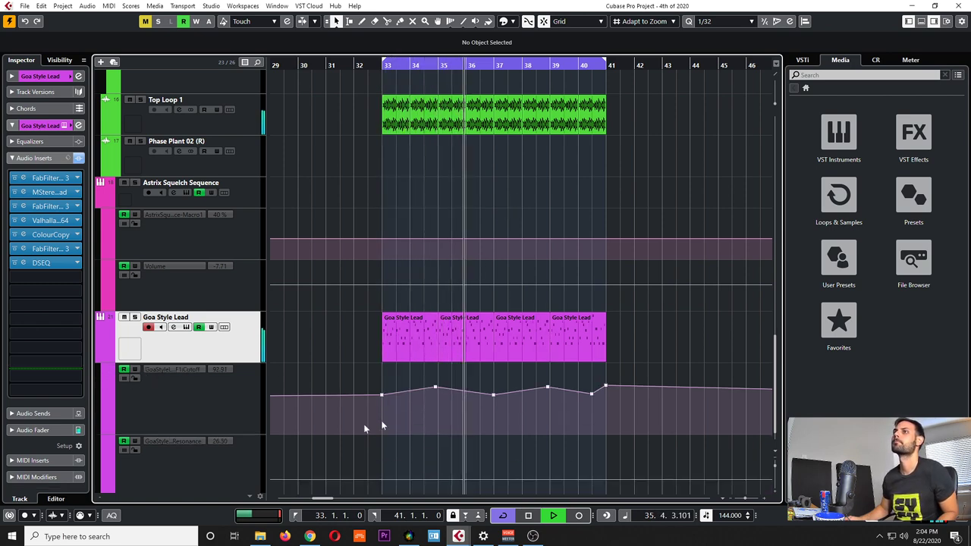
{"action": "scroll", "coordinate": [560, 325], "scroll_direction": "down", "scroll_amount": 2}
{"action": "scroll", "coordinate": [631, 340], "scroll_direction": "right", "scroll_amount": 2}
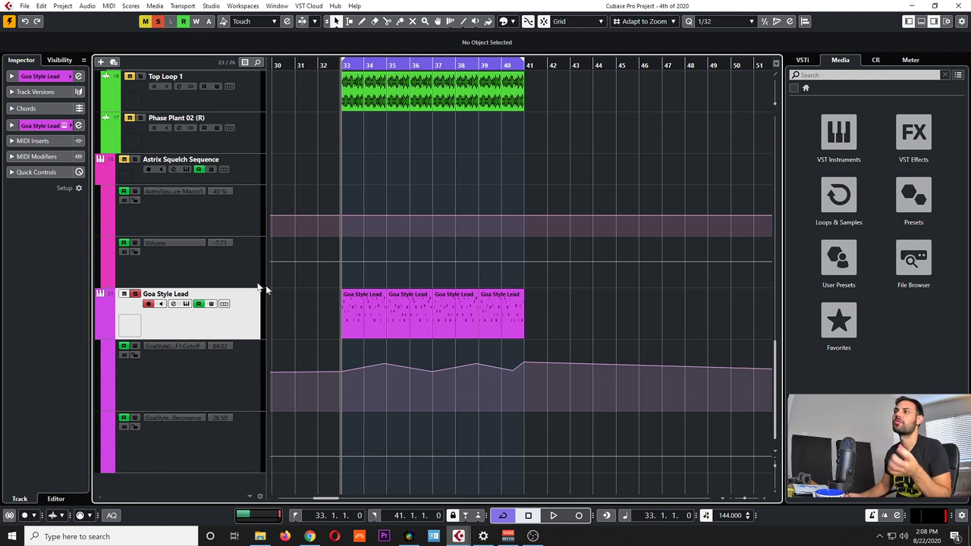
{"action": "left_click_drag", "start_coordinate": [316, 310], "coordinate": [667, 349]}
{"action": "left_click", "coordinate": [586, 319]}
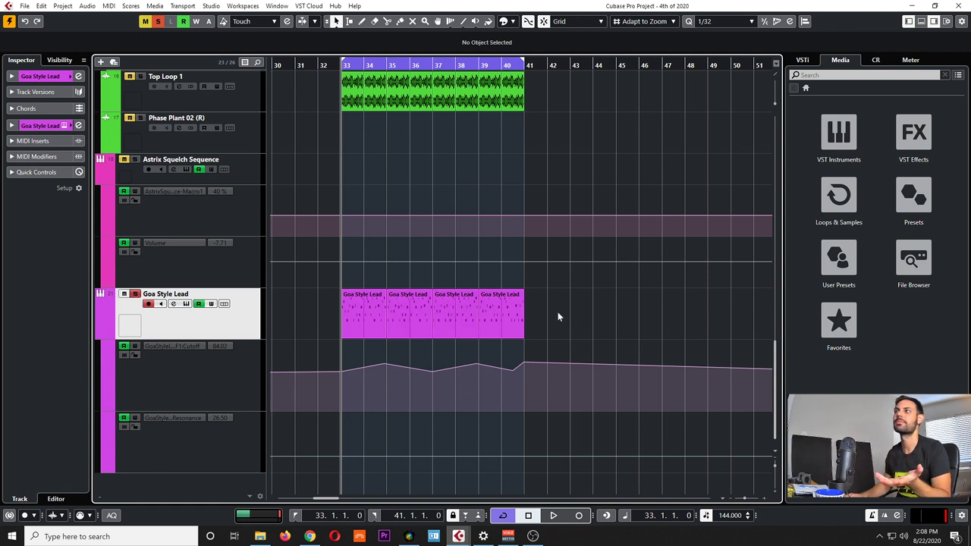
Set the Goa Style Lead's MIDI Modifiers transpose to 5 and compare the soloed lead with and without the transposition.
{"action": "left_click", "coordinate": [12, 156]}
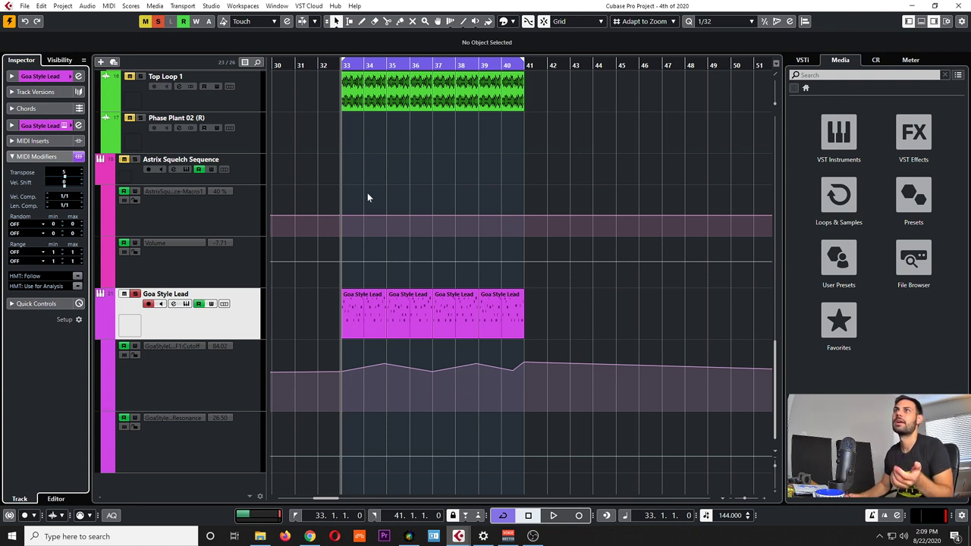
{"action": "key", "text": "space"}
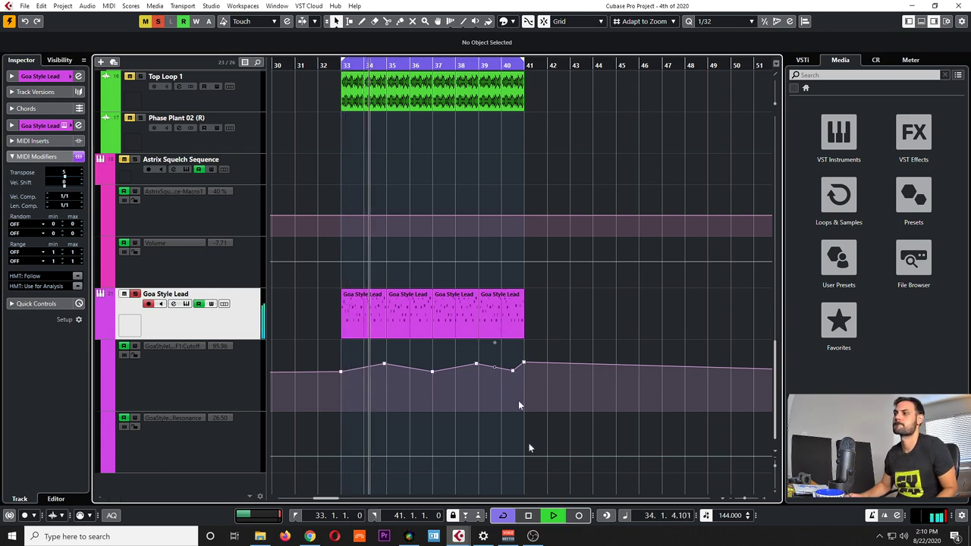
{"action": "scroll", "coordinate": [358, 332], "scroll_direction": "up", "scroll_amount": 3, "text": "ctrl"}
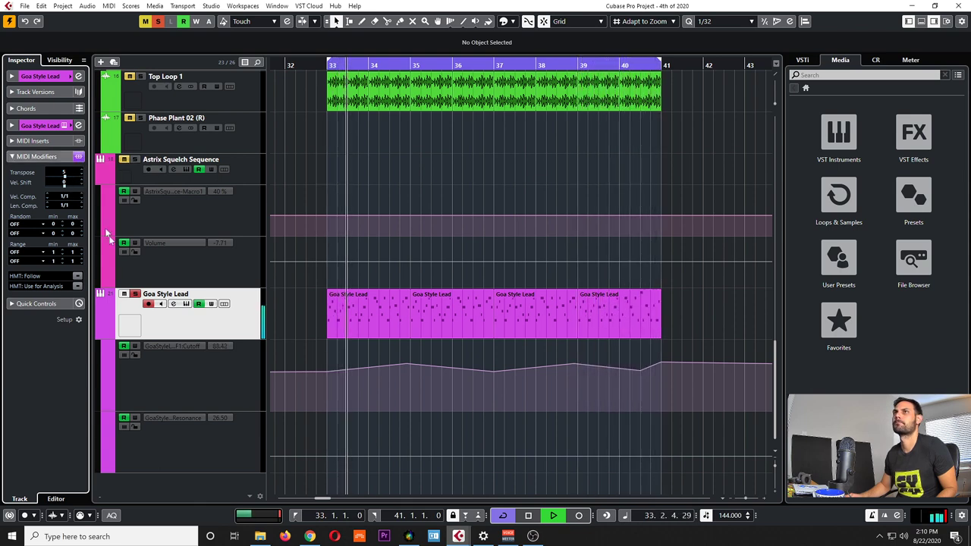
{"action": "left_click", "coordinate": [78, 157]}
{"action": "key", "text": "space"}
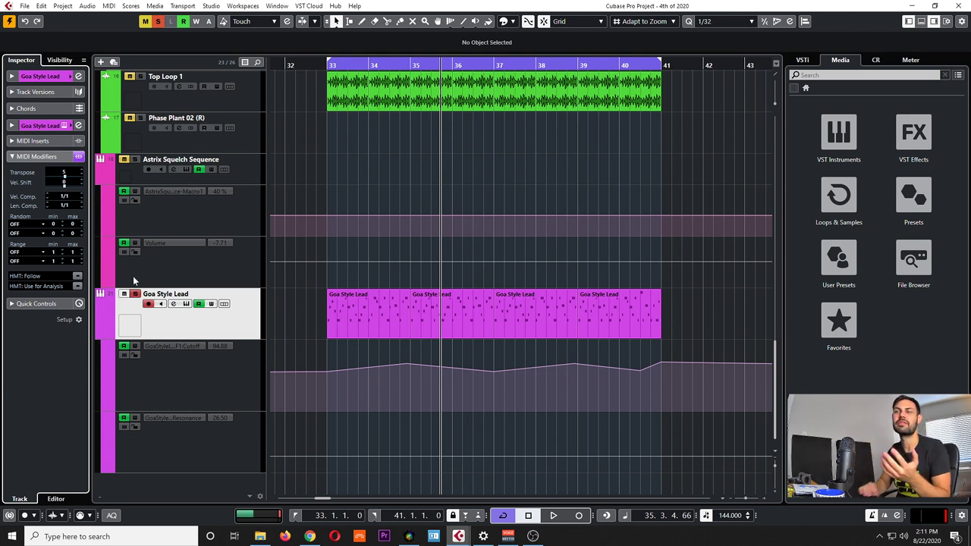
Open the empty part on the duplicated Goa Style Lead (D) track in the Key Editor.
{"action": "key", "text": "g"}
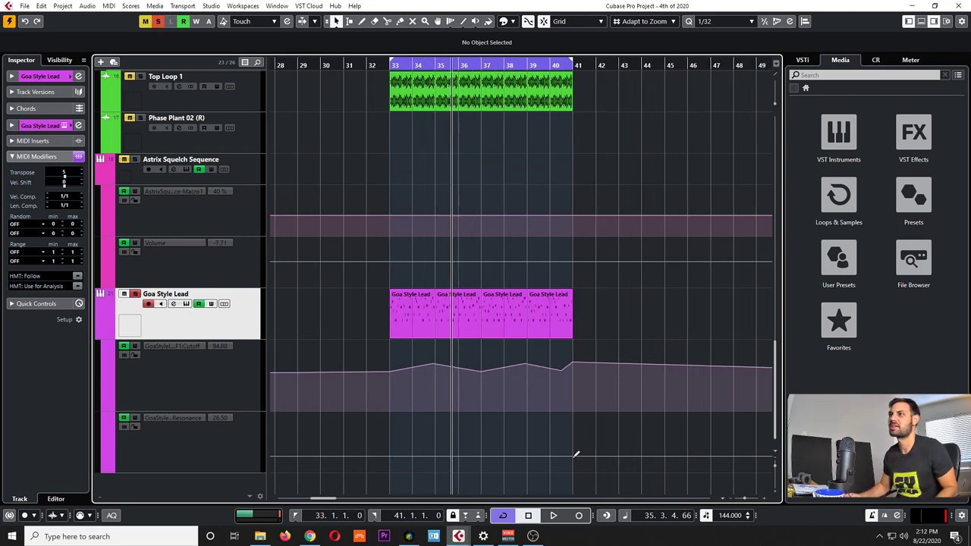
{"action": "key", "text": "ctrl+e"}
{"action": "left_click", "coordinate": [742, 294]}
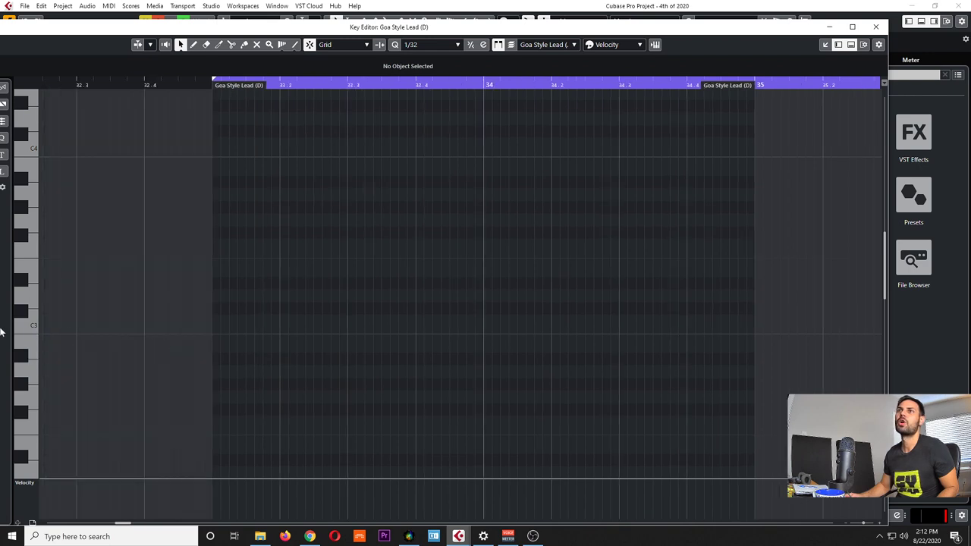
{"action": "scroll", "coordinate": [193, 381], "scroll_direction": "up", "scroll_amount": 4}
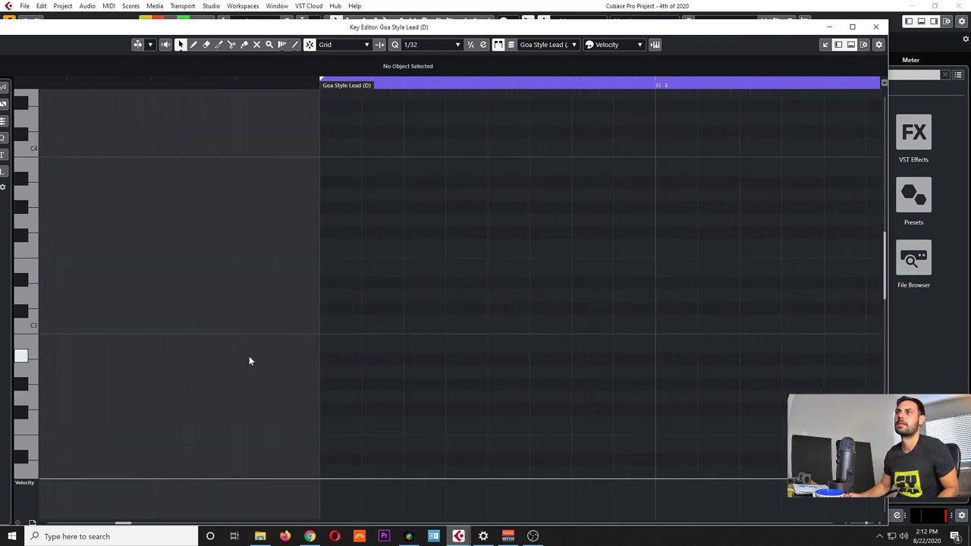
Enter the C major scale from C3 to C4 as stacked reference notes just before bar 33.
{"action": "left_click", "coordinate": [249, 358]}
{"action": "left_click_drag", "start_coordinate": [248, 360], "coordinate": [247, 332]}
{"action": "scroll", "coordinate": [247, 332], "scroll_direction": "up", "scroll_amount": 3}
{"action": "left_click", "coordinate": [251, 450]}
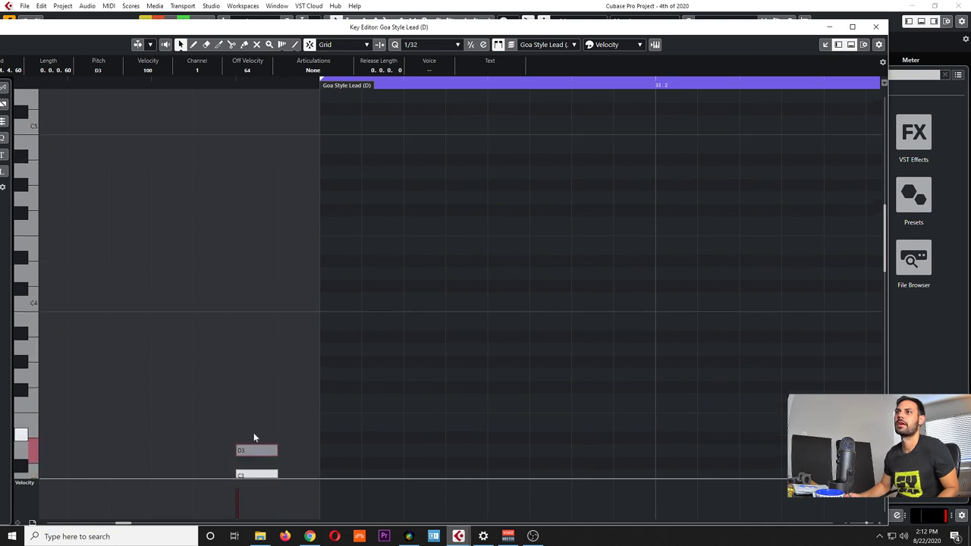
{"action": "left_click", "coordinate": [254, 424]}
{"action": "left_click", "coordinate": [253, 400]}
{"action": "left_click", "coordinate": [255, 374]}
{"action": "left_click", "coordinate": [258, 350]}
{"action": "left_click", "coordinate": [256, 324]}
{"action": "left_click", "coordinate": [257, 299]}
{"action": "scroll", "coordinate": [378, 336], "scroll_direction": "down", "scroll_amount": 3}
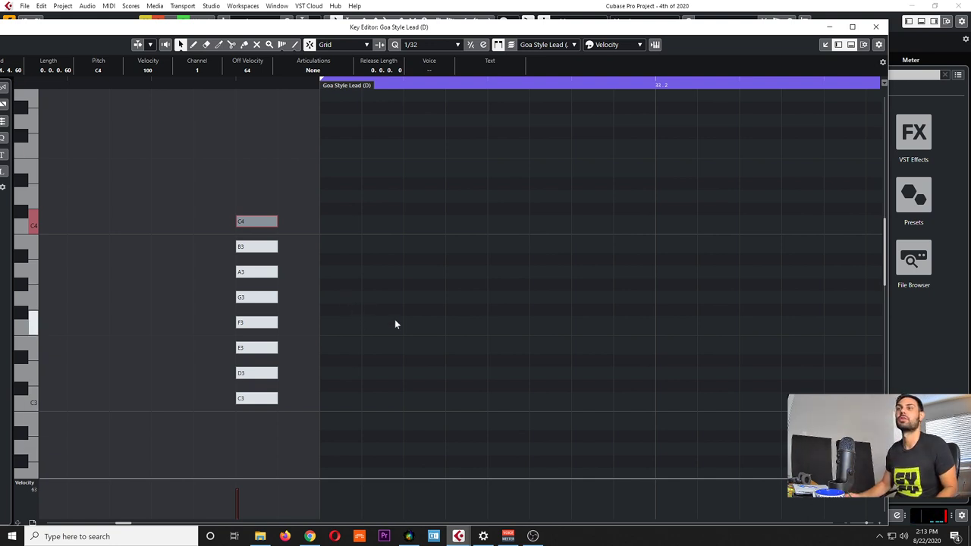
Write a one-bar melody in bar 33 using the C major reference notes, and audition it in a loop.
{"action": "key", "text": "g"}
{"action": "key", "text": "g"}
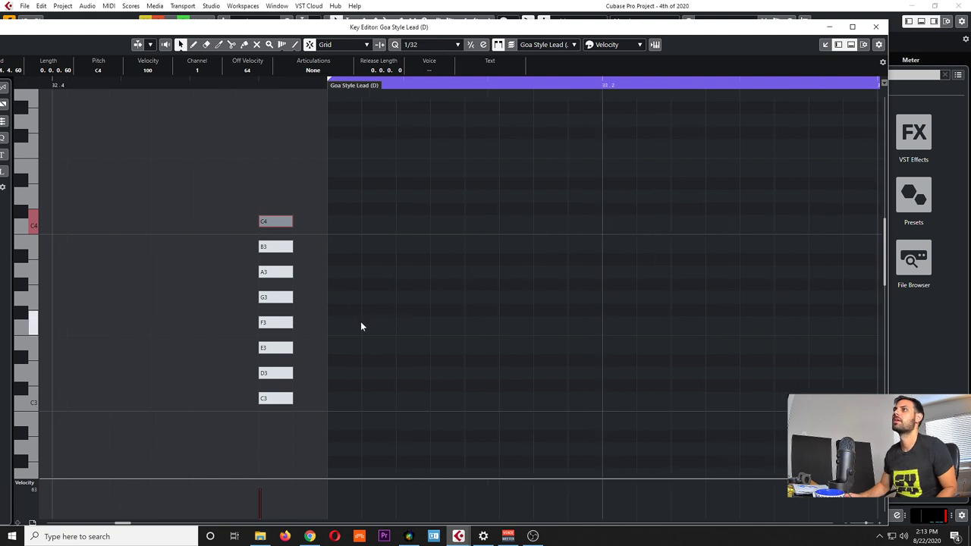
{"action": "key", "text": "g"}
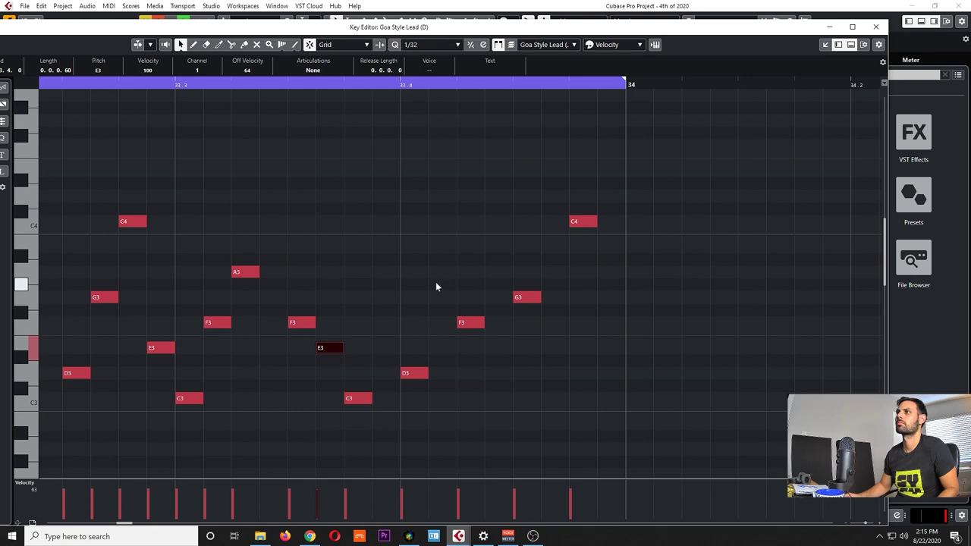
{"action": "scroll", "coordinate": [579, 334], "scroll_direction": "up", "scroll_amount": 2}
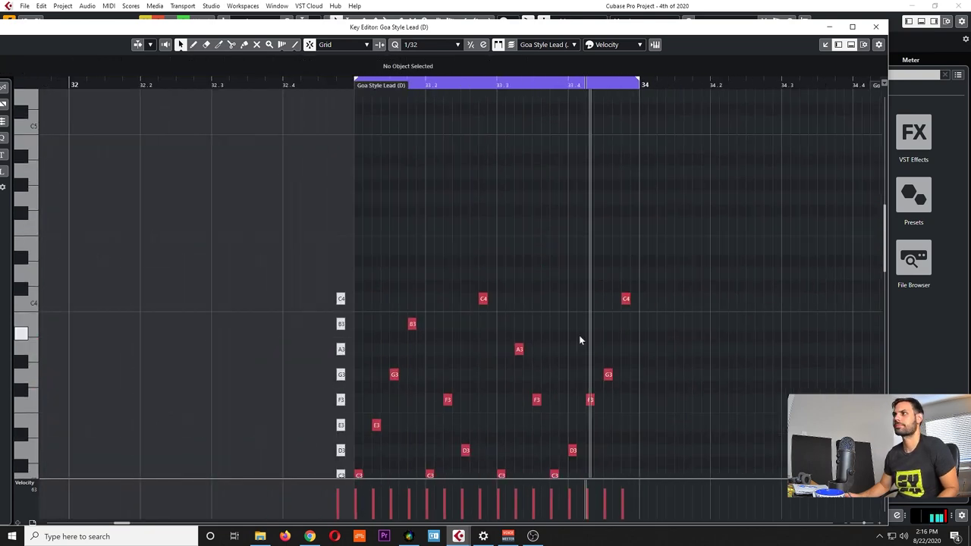
{"action": "scroll", "coordinate": [487, 329], "scroll_direction": "down", "scroll_amount": 2}
{"action": "scroll", "coordinate": [475, 336], "scroll_direction": "down", "scroll_amount": 2}
{"action": "scroll", "coordinate": [475, 335], "scroll_direction": "up", "scroll_amount": 2}
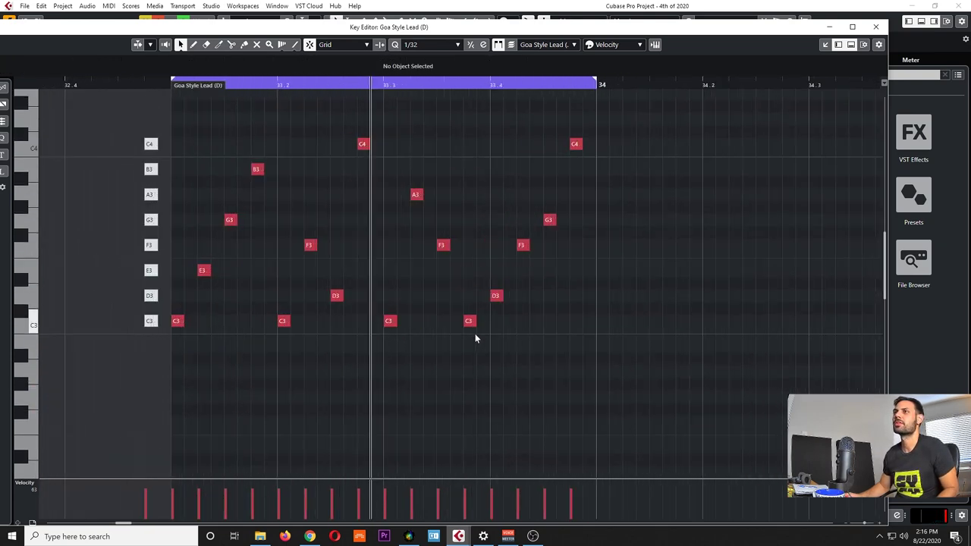
{"action": "key", "text": "space"}
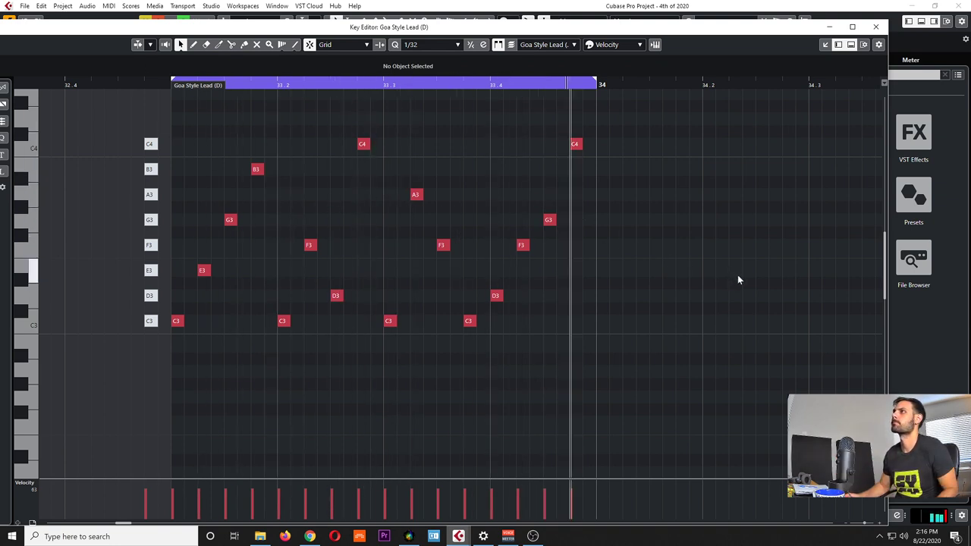
{"action": "key", "text": "space"}
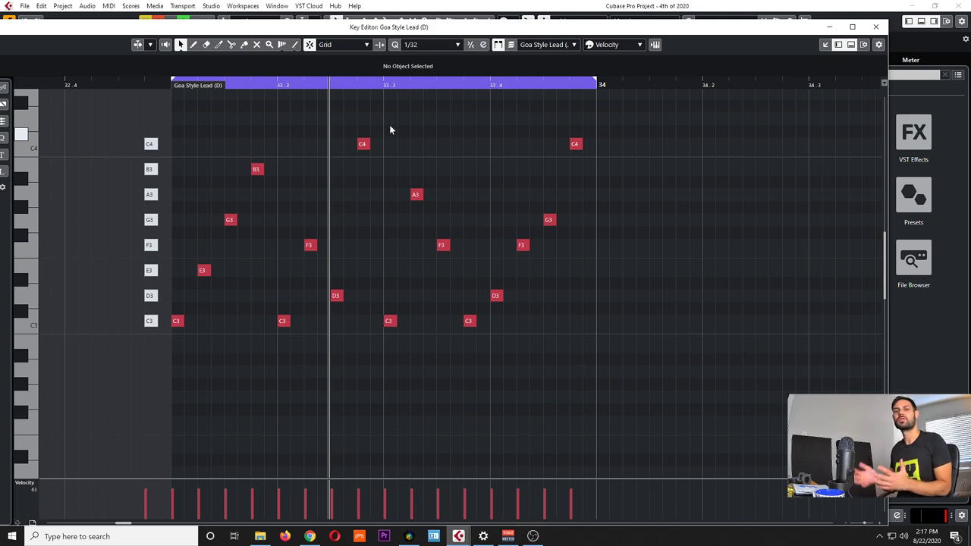
Leave the Key Editor and load Transformer in the first MIDI insert slot of Goa Style Lead (D).
{"action": "left_click", "coordinate": [829, 26]}
{"action": "left_click", "coordinate": [524, 227]}
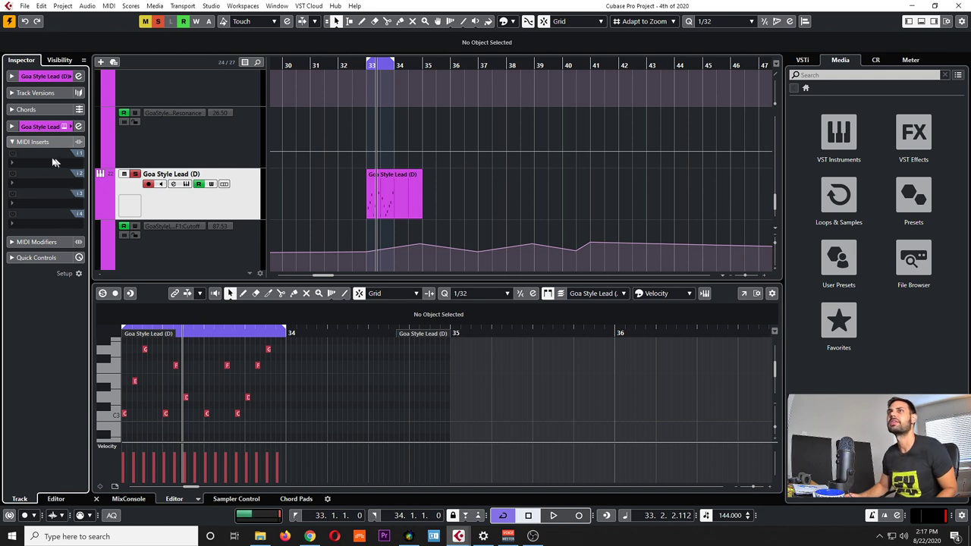
{"action": "left_click", "coordinate": [21, 154]}
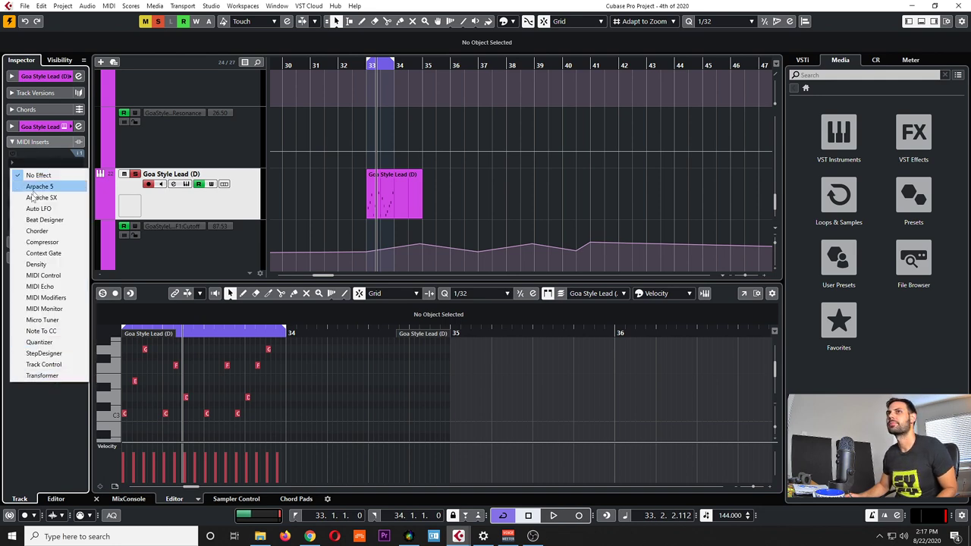
{"action": "left_click", "coordinate": [46, 376]}
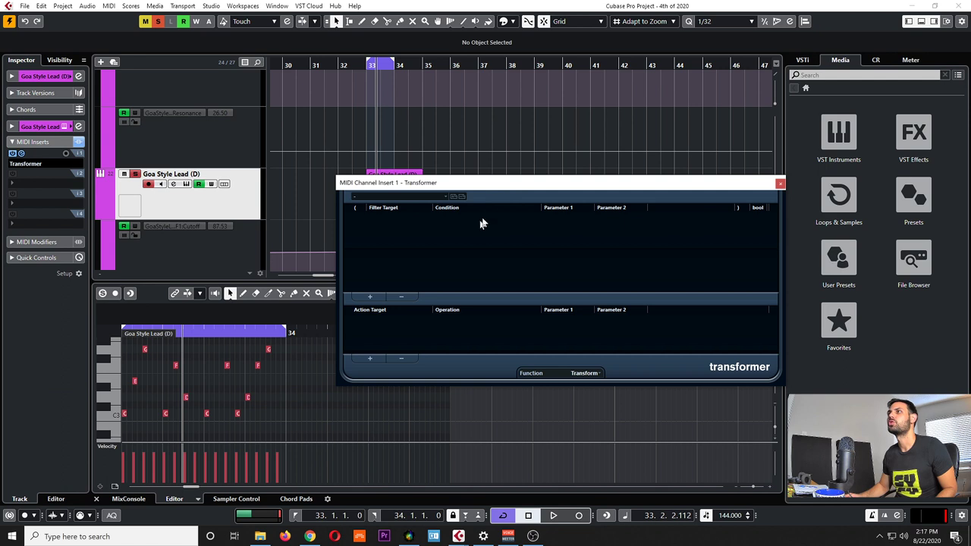
{"action": "left_click_drag", "start_coordinate": [505, 188], "coordinate": [408, 235]}
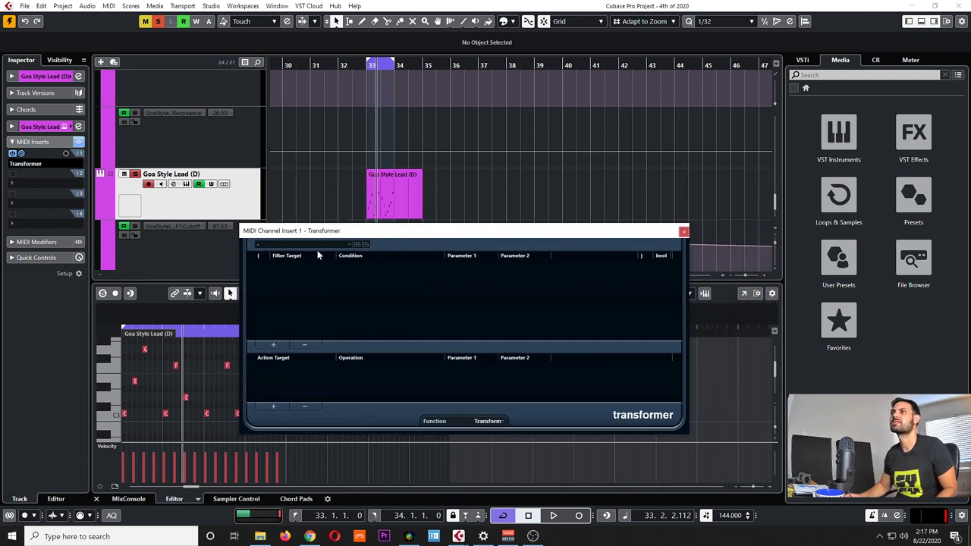
Add a Type Is Equal Note filter and a Value 1 action with the Transpose to Scale operation in Transformer.
{"action": "left_click", "coordinate": [267, 346]}
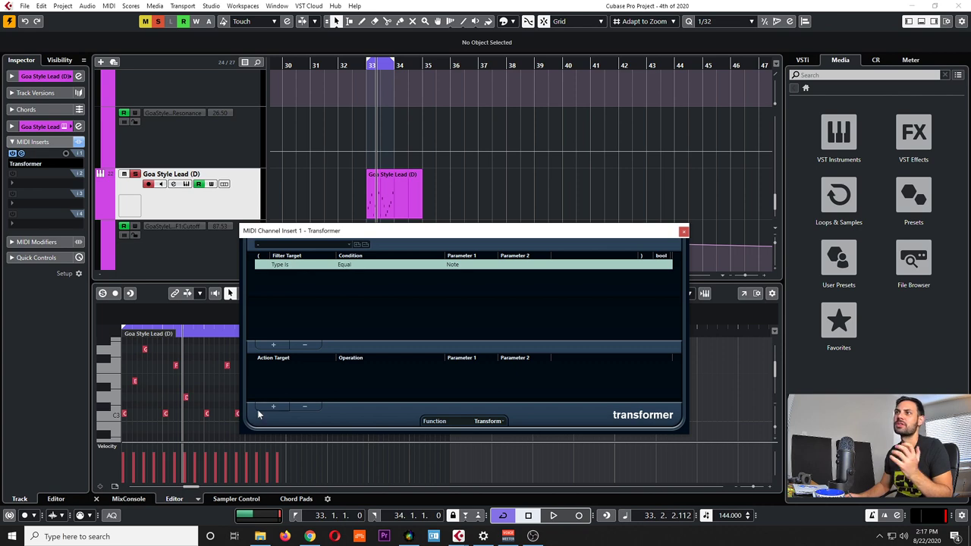
{"action": "left_click", "coordinate": [258, 406]}
{"action": "left_click", "coordinate": [338, 367]}
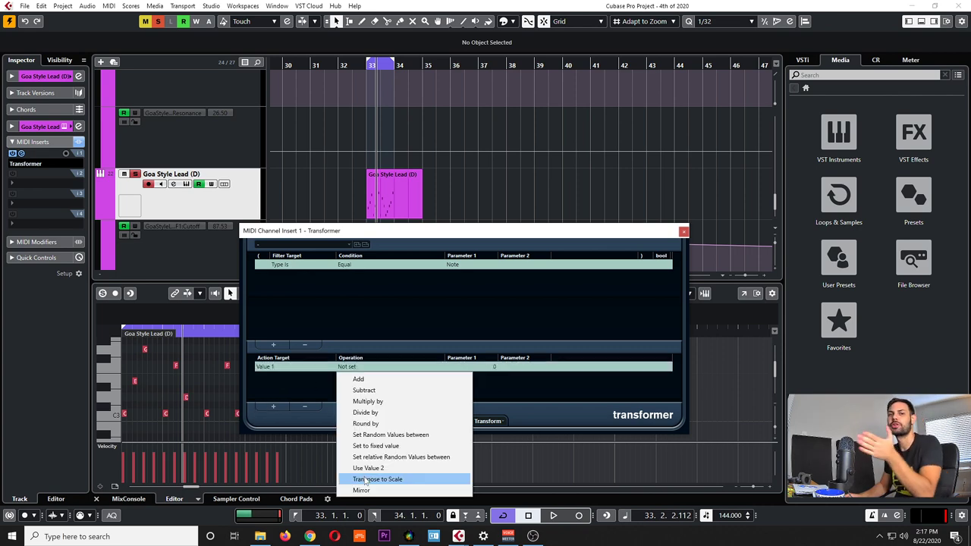
{"action": "left_click", "coordinate": [377, 479]}
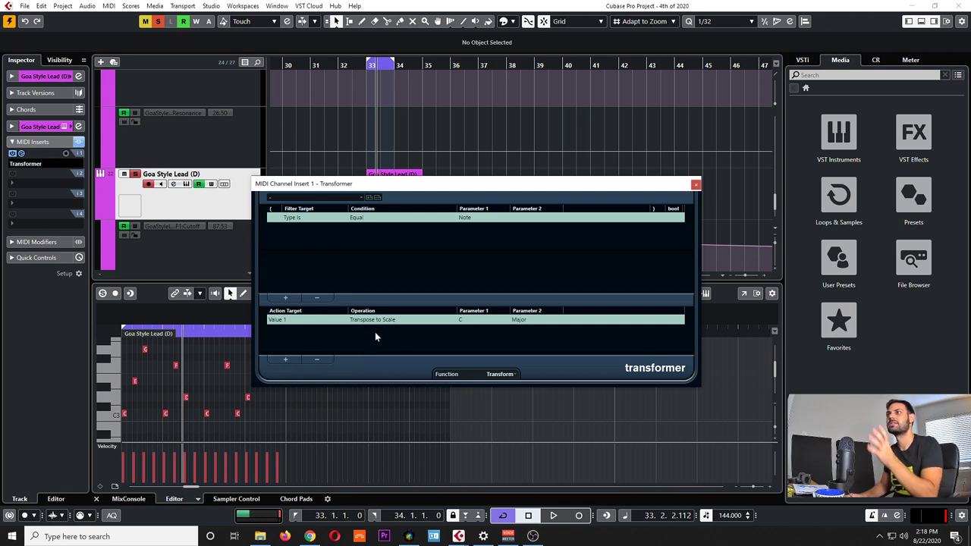
Set Transformer's target scale to G# Harmonic Minor and close the plug-in.
{"action": "left_click", "coordinate": [474, 322]}
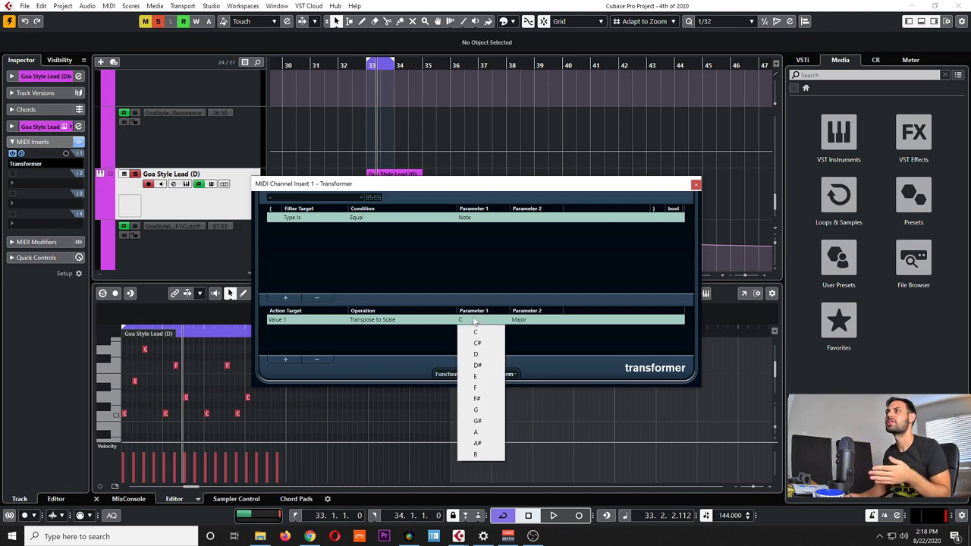
{"action": "left_click", "coordinate": [480, 421]}
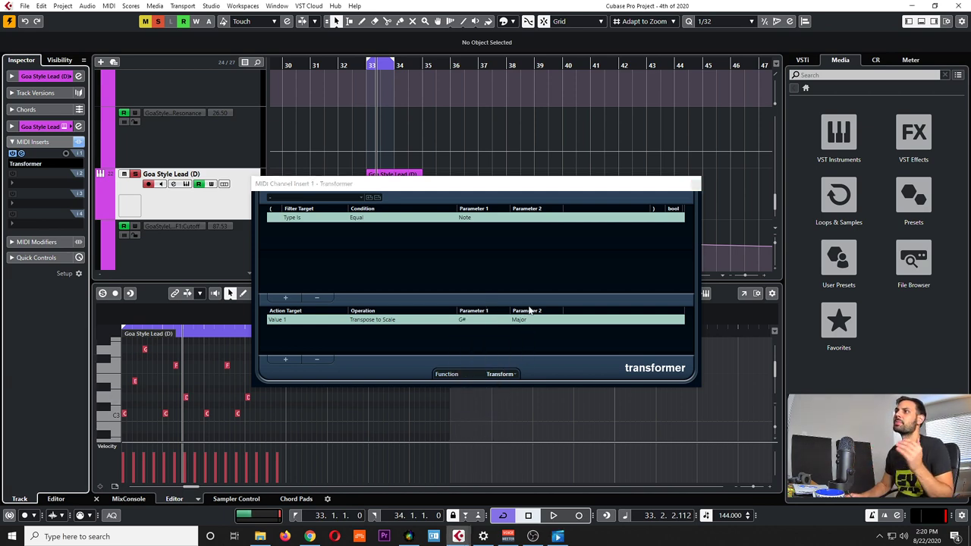
{"action": "left_click", "coordinate": [529, 320]}
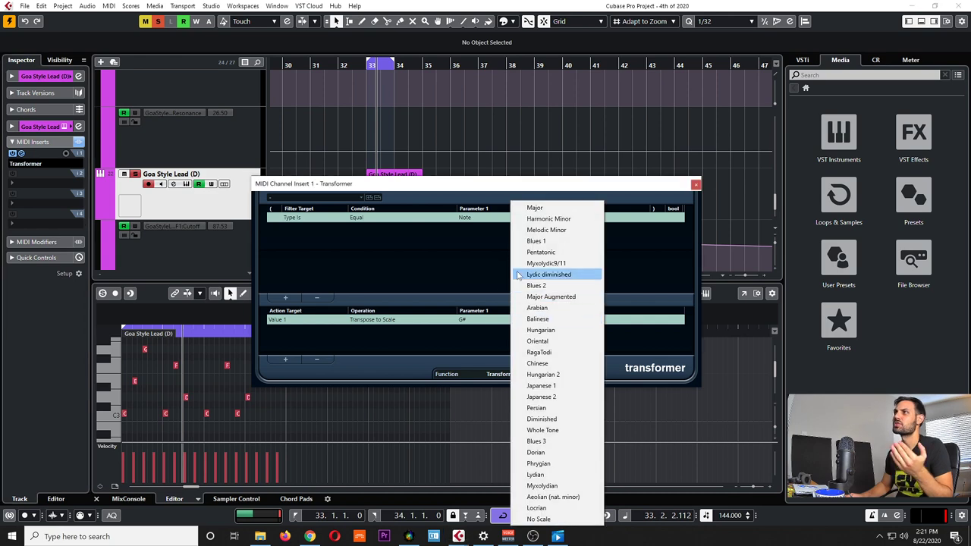
{"action": "left_click", "coordinate": [565, 220]}
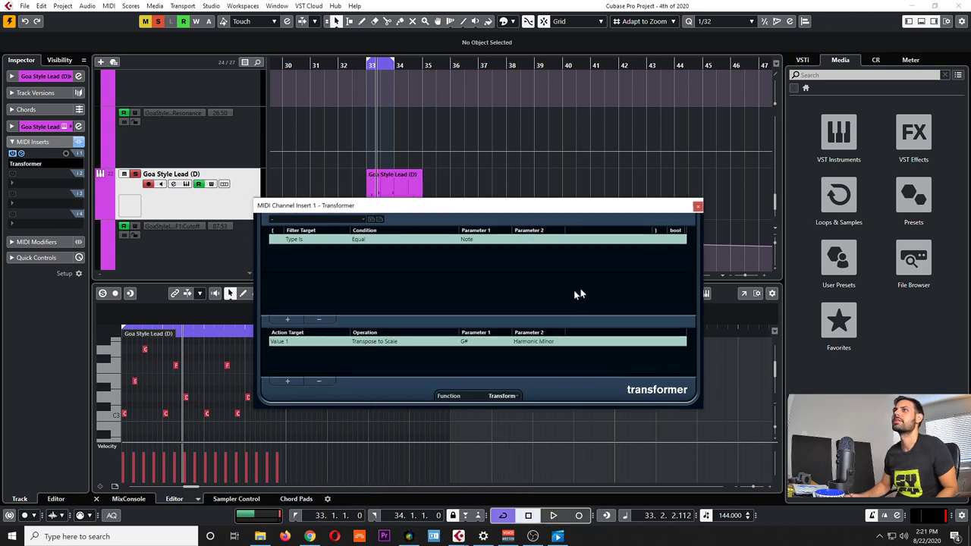
{"action": "left_click", "coordinate": [697, 206]}
Loop bar 33 to compare the melody with Transformer off and on, leaving Transformer active.
{"action": "scroll", "coordinate": [344, 207], "scroll_direction": "up", "scroll_amount": 2}
{"action": "scroll", "coordinate": [408, 182], "scroll_direction": "up", "scroll_amount": 1}
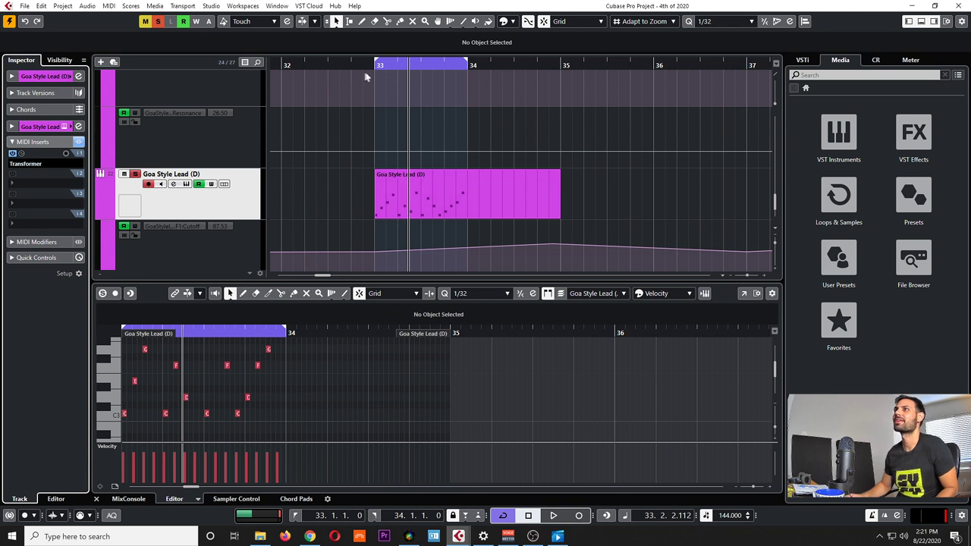
{"action": "key", "text": "space"}
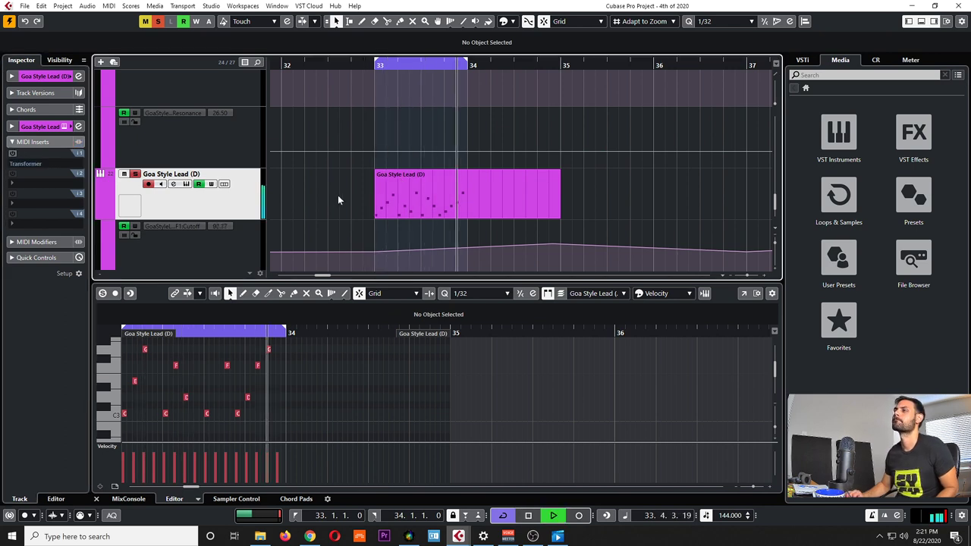
{"action": "left_click", "coordinate": [12, 153]}
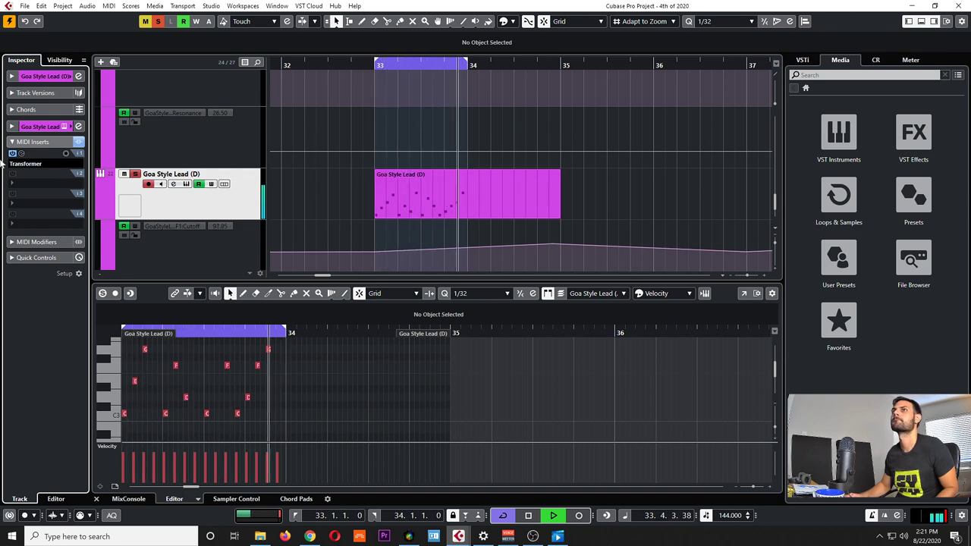
{"action": "key", "text": "space"}
{"action": "scroll", "coordinate": [325, 174], "scroll_direction": "down", "scroll_amount": 1}
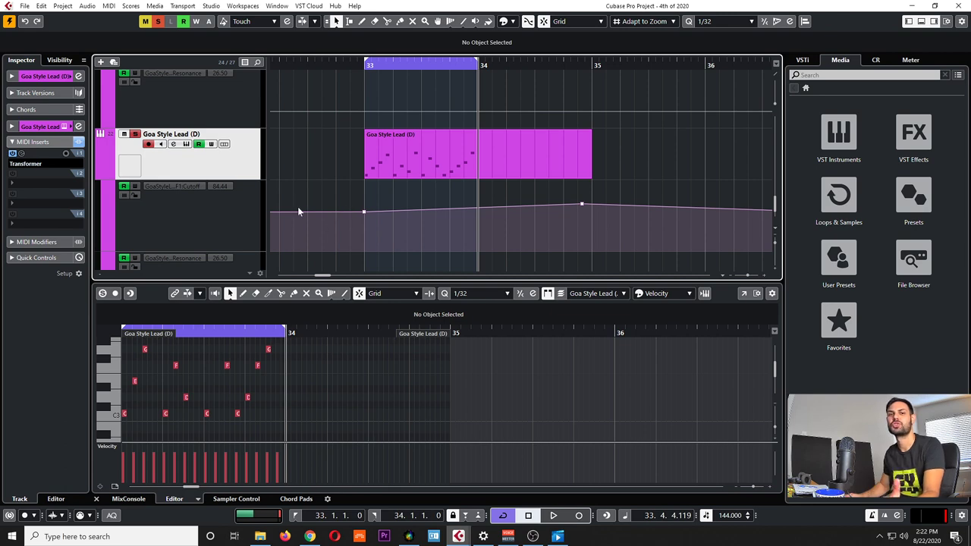
Play the Goa Style Lead (D) parts over bars 33 to 37 together with the other tracks, with Transformer off.
{"action": "left_click", "coordinate": [28, 161]}
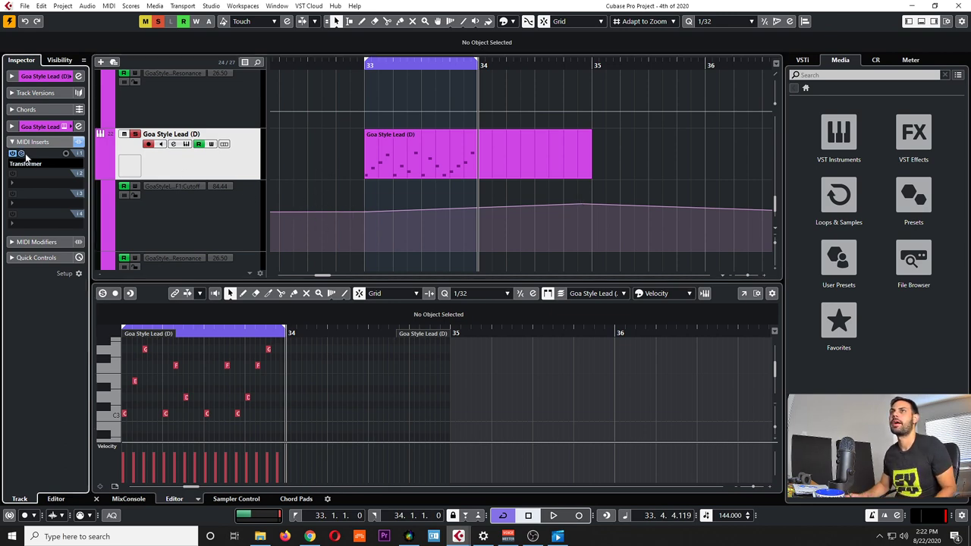
{"action": "left_click", "coordinate": [542, 343]}
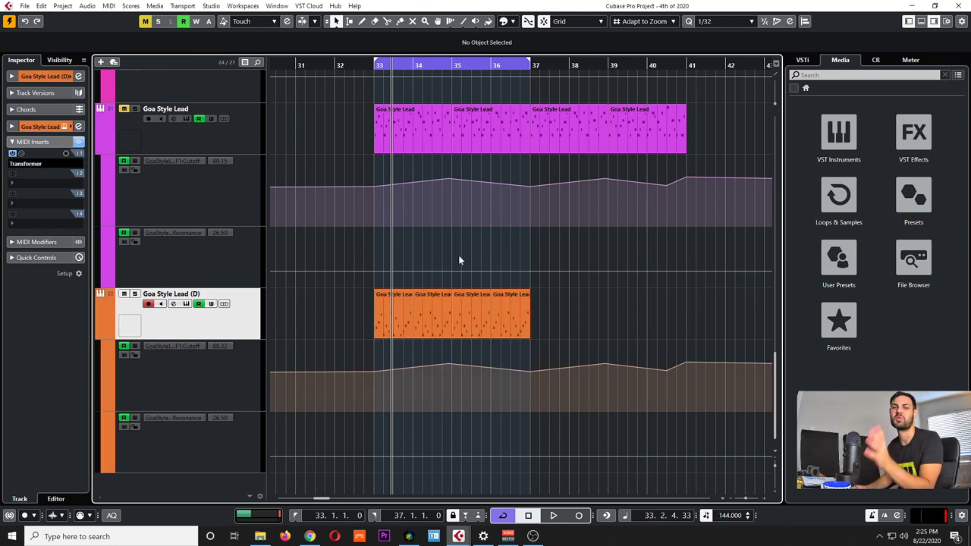
{"action": "key", "text": "space"}
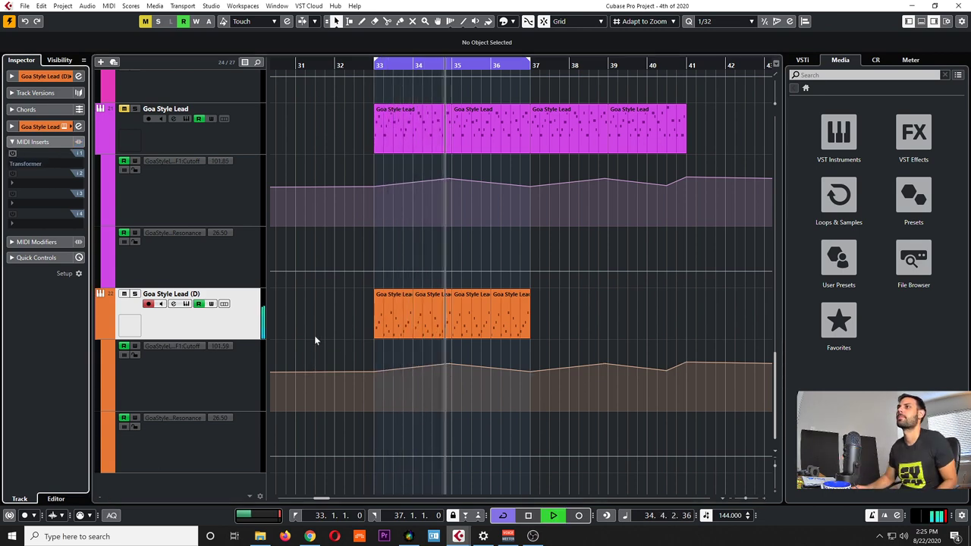
Compare the Goa Style Lead (D) melody with Transformer on and off while bars 33 to 37 play.
{"action": "left_click", "coordinate": [12, 155]}
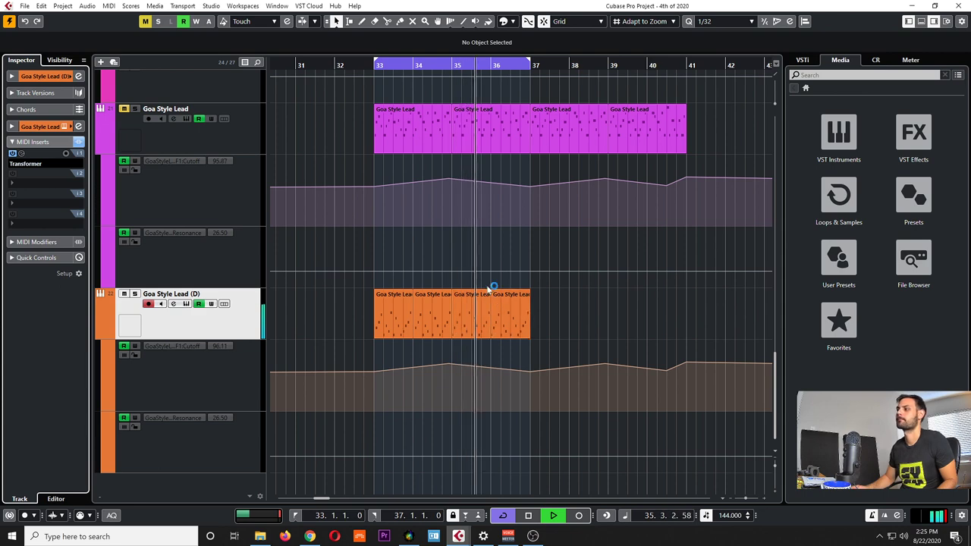
{"action": "left_click", "coordinate": [13, 155]}
{"action": "left_click", "coordinate": [13, 155]}
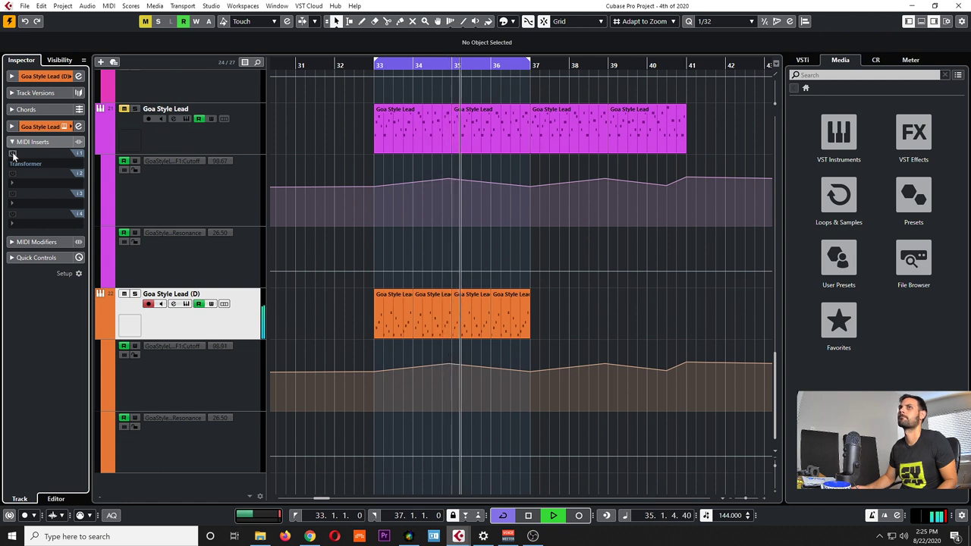
{"action": "left_click", "coordinate": [13, 155]}
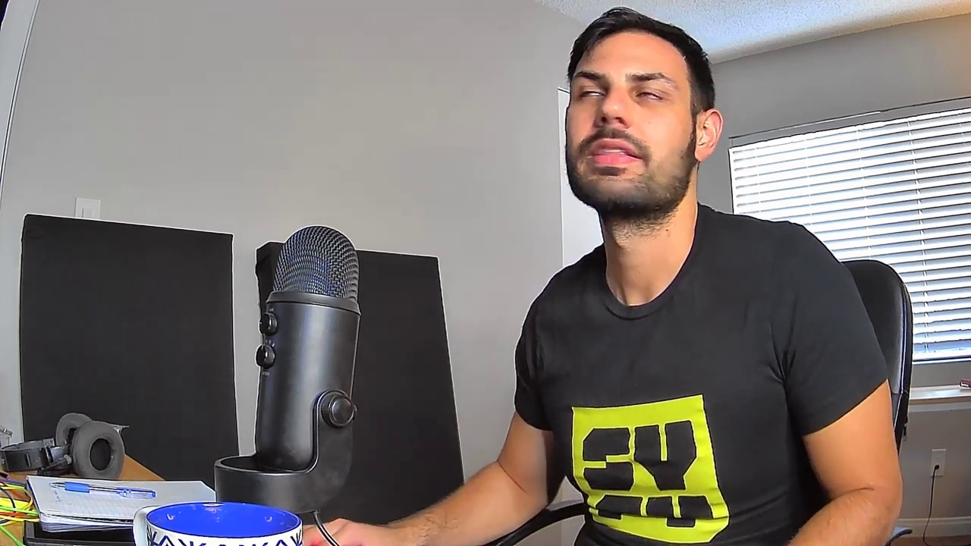
Examine the muted G# minor scale reference notes just before bar 39 in the Goa Style Lead key editor.
{"action": "mouse_move", "coordinate": [43, 203]}
{"action": "left_mouse_down"}
{"action": "mouse_move", "coordinate": [94, 429]}
{"action": "mouse_move", "coordinate": [49, 206]}
{"action": "left_mouse_up"}
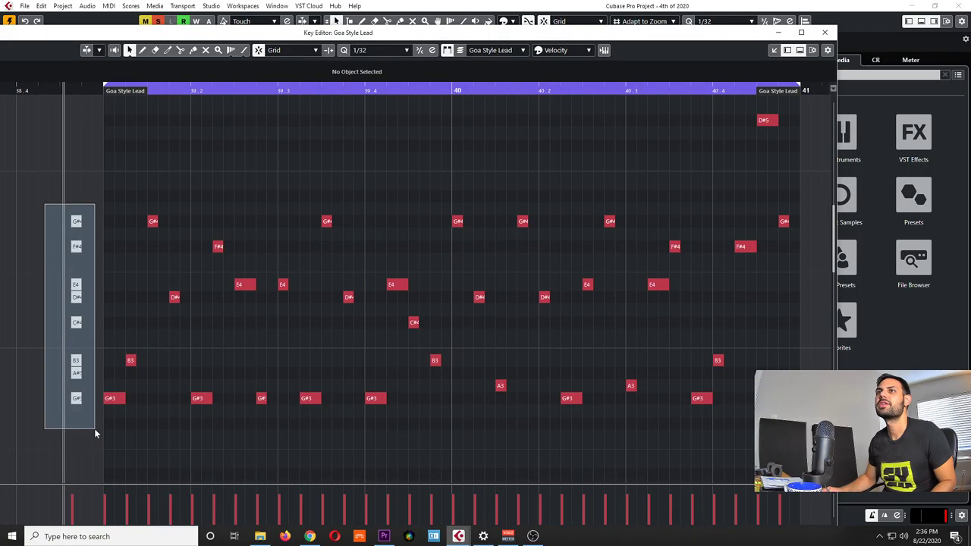
{"action": "left_click", "coordinate": [96, 416]}
{"action": "left_click", "coordinate": [31, 263]}
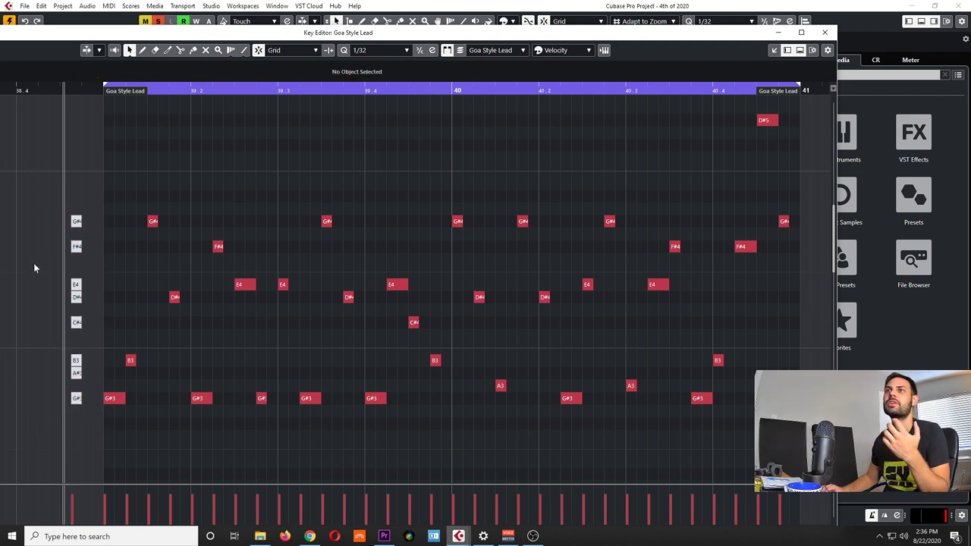
{"action": "left_click_drag", "start_coordinate": [36, 208], "coordinate": [108, 423]}
Examine the two A3 notes in bar 40 against the muted scale reference notes.
{"action": "left_click_drag", "start_coordinate": [464, 365], "coordinate": [638, 394]}
{"action": "left_click", "coordinate": [637, 354]}
{"action": "left_click_drag", "start_coordinate": [650, 359], "coordinate": [487, 386]}
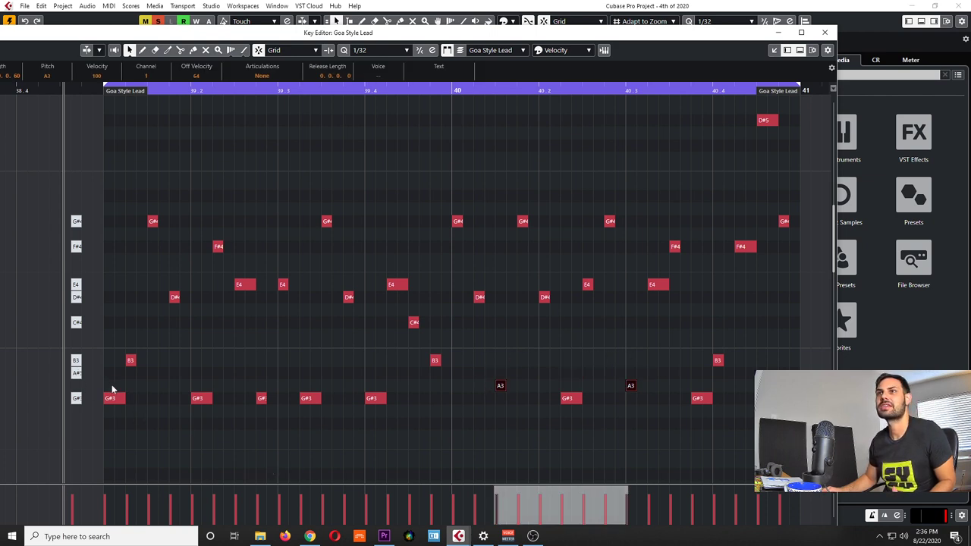
{"action": "left_click_drag", "start_coordinate": [650, 357], "coordinate": [470, 383]}
{"action": "left_click", "coordinate": [481, 362]}
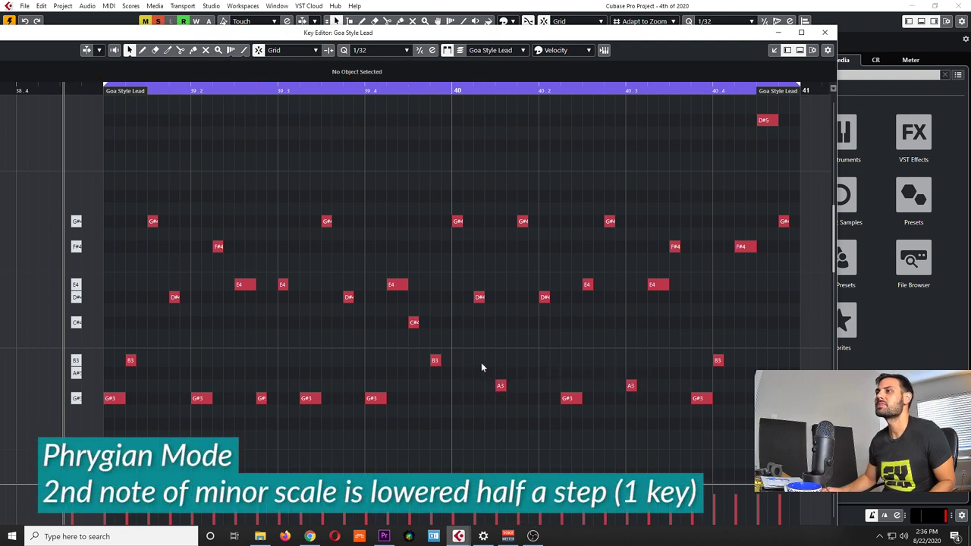
Raise the two A3 notes in bar 40 to A#3 and return them to A3 to compare natural minor with Phrygian.
{"action": "left_click_drag", "start_coordinate": [481, 363], "coordinate": [498, 387]}
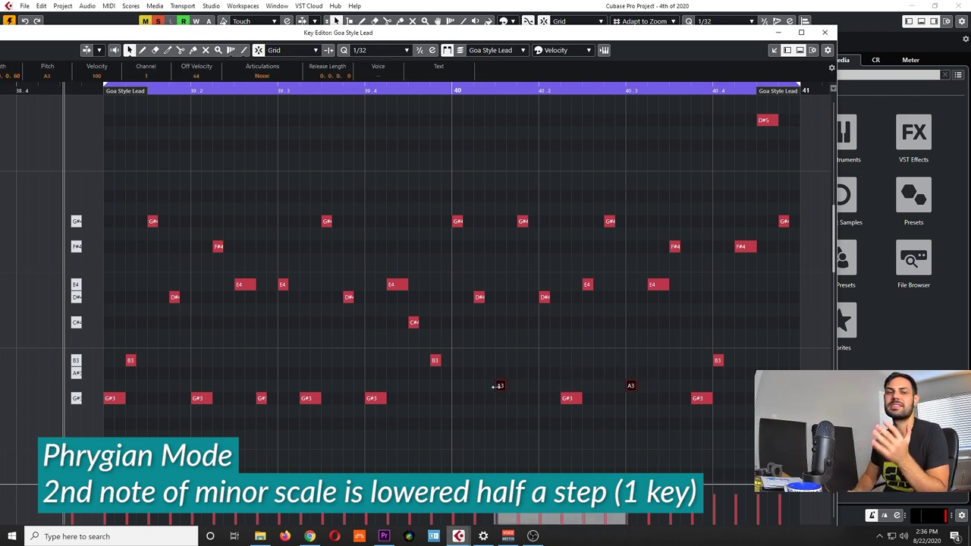
{"action": "key", "text": "Up"}
{"action": "key", "text": "Down"}
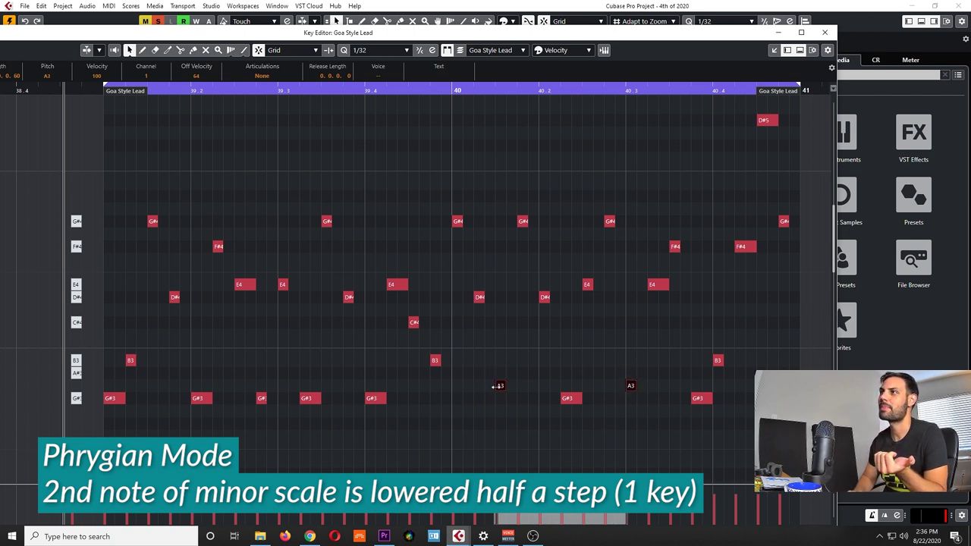
{"action": "key", "text": "Up"}
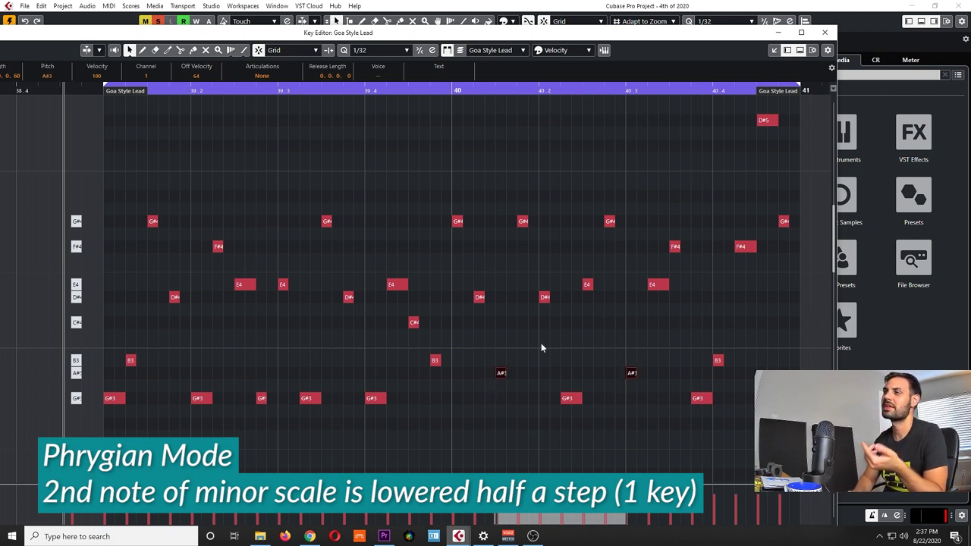
{"action": "key", "text": "Down"}
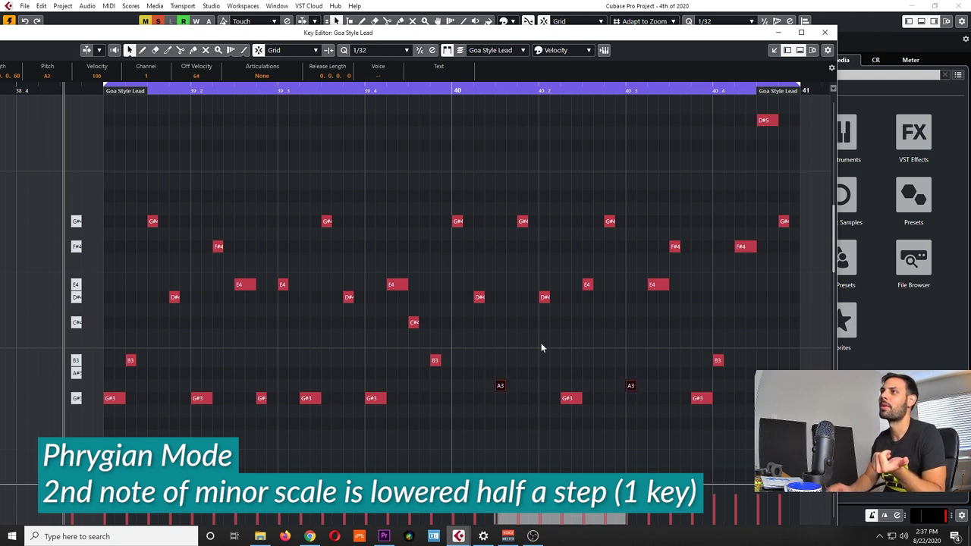
{"action": "left_click", "coordinate": [487, 421]}
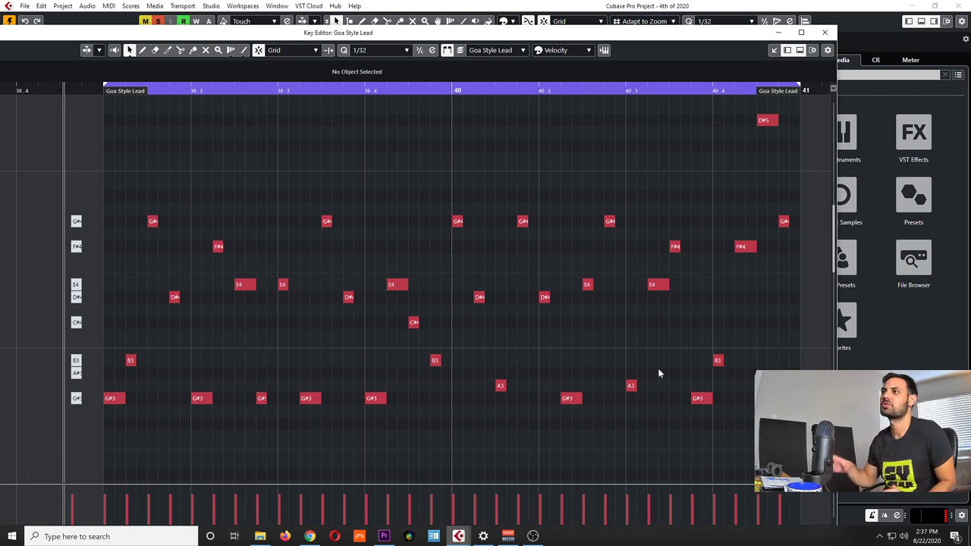
{"action": "left_click_drag", "start_coordinate": [658, 372], "coordinate": [507, 379]}
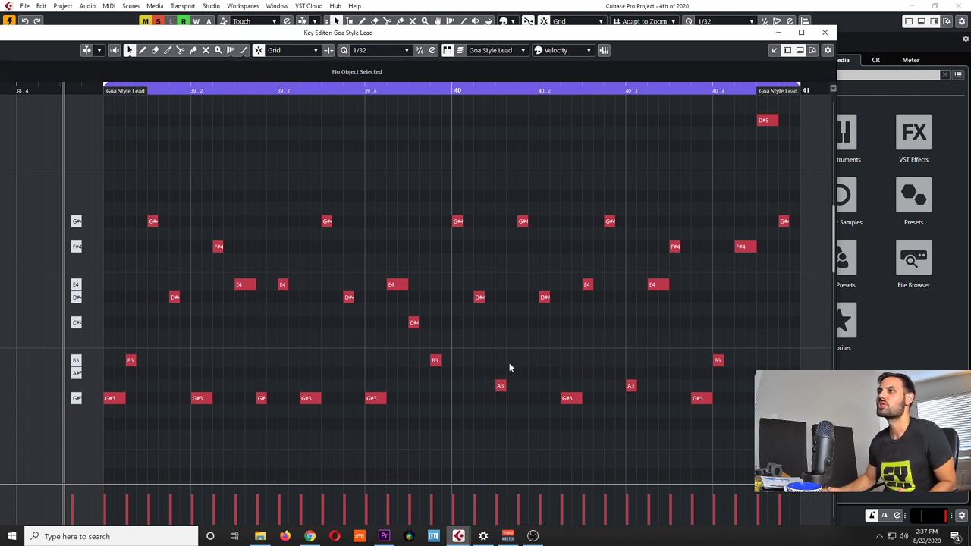